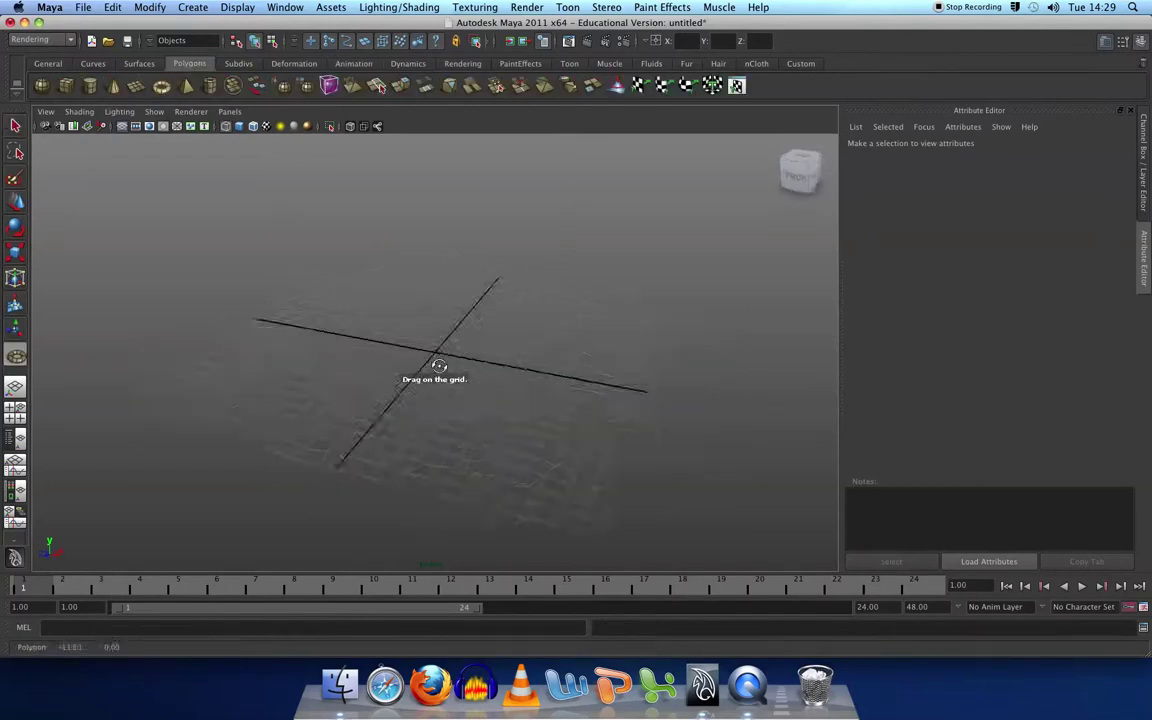
Draw a polygon torus with a radius of about 2.07 units in the front view.
{"action": "key", "text": "space"}
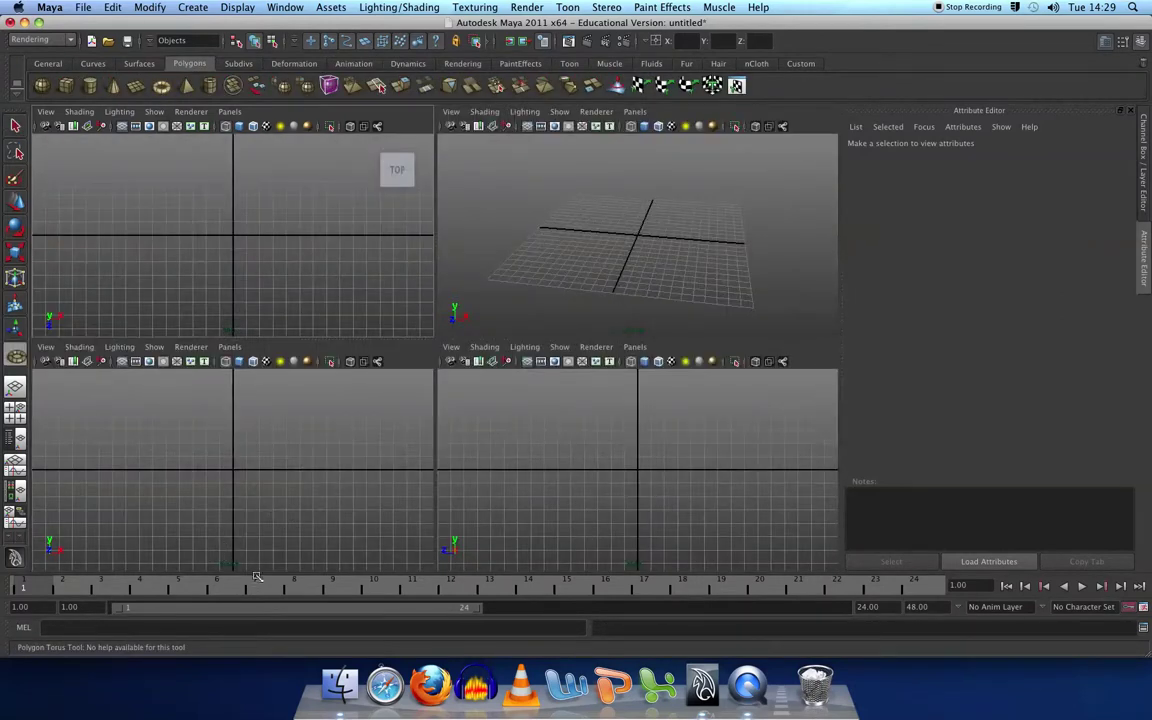
{"action": "left_click_drag", "start_coordinate": [186, 439], "coordinate": [219, 441]}
{"action": "key", "text": "w"}
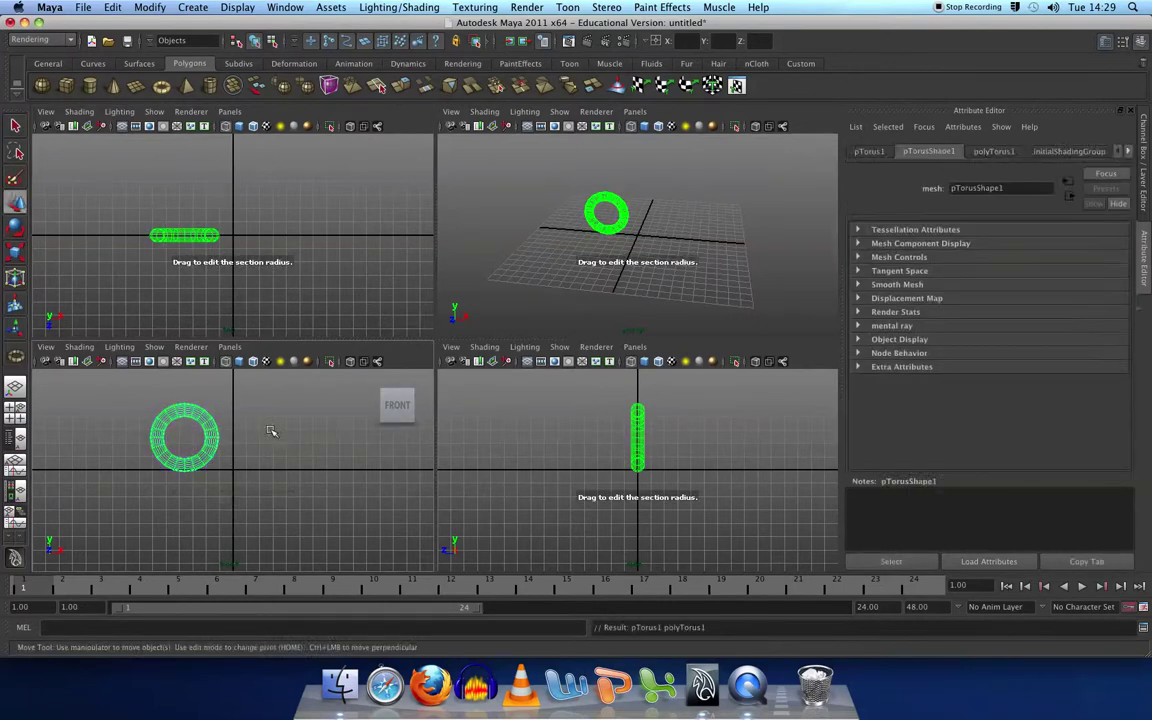
Move the torus horizontally onto the vertical grid axis, at about X -0.07.
{"action": "left_click", "coordinate": [273, 435]}
{"action": "scroll", "coordinate": [247, 429], "scroll_direction": "up", "scroll_amount": 3}
{"action": "middle_click_drag", "start_coordinate": [139, 421], "coordinate": [244, 436], "text": "alt"}
{"action": "left_click", "coordinate": [309, 432]}
{"action": "left_click_drag", "start_coordinate": [270, 437], "coordinate": [340, 440]}
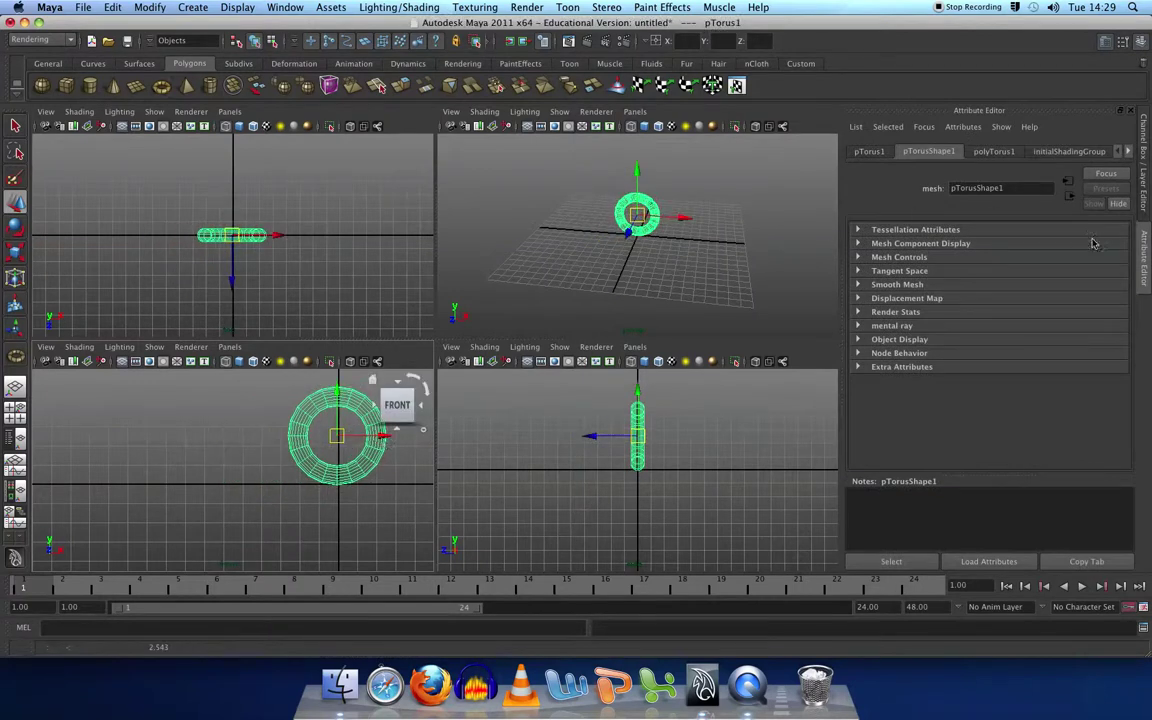
Set the torus's axis and height subdivisions to 8 each.
{"action": "left_click", "coordinate": [1143, 158]}
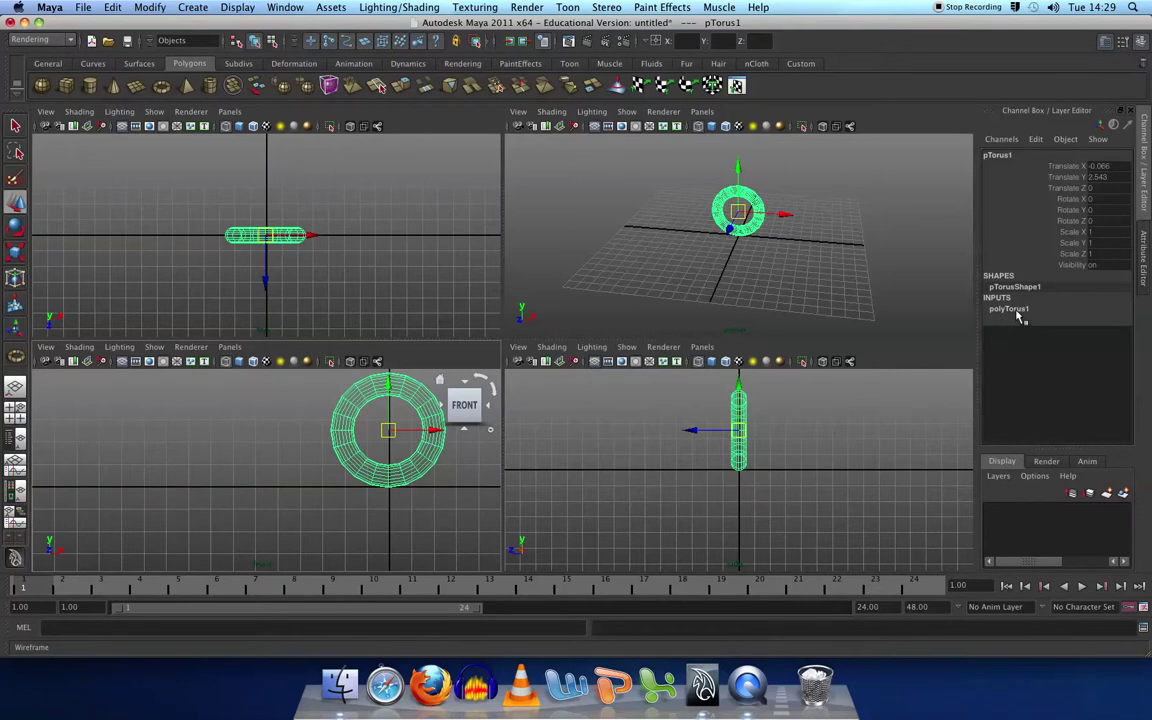
{"action": "left_click", "coordinate": [1010, 309]}
{"action": "double_click", "coordinate": [1100, 353]}
{"action": "key", "text": "Tab"}
{"action": "type", "text": "8"}
{"action": "key", "text": "Return"}
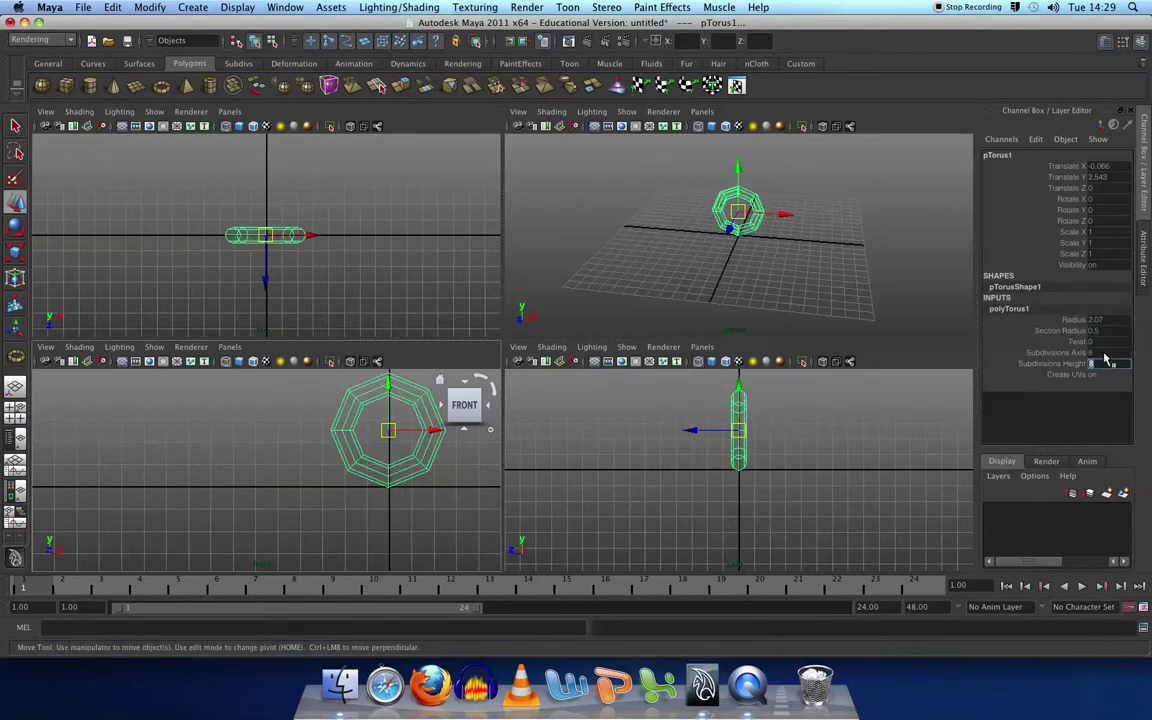
Thin the torus by setting its section radius to 0.2, leaving it deselected.
{"action": "middle_click_drag", "start_coordinate": [432, 520], "coordinate": [329, 546], "text": "alt"}
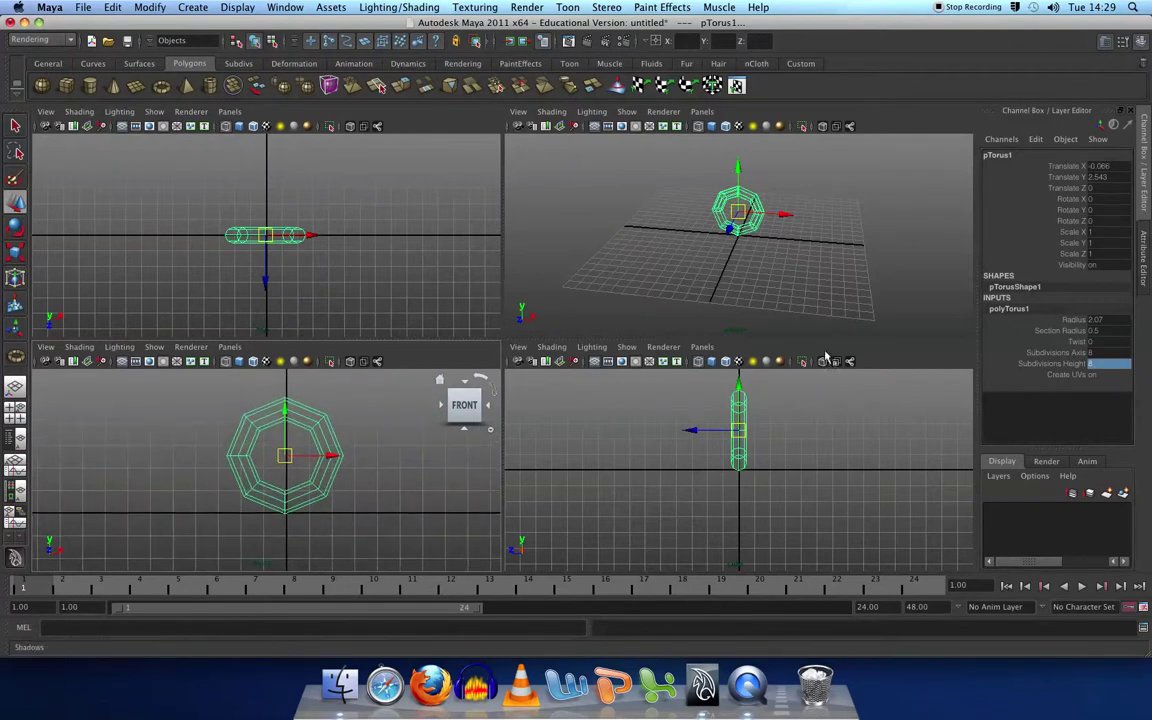
{"action": "double_click", "coordinate": [1100, 331]}
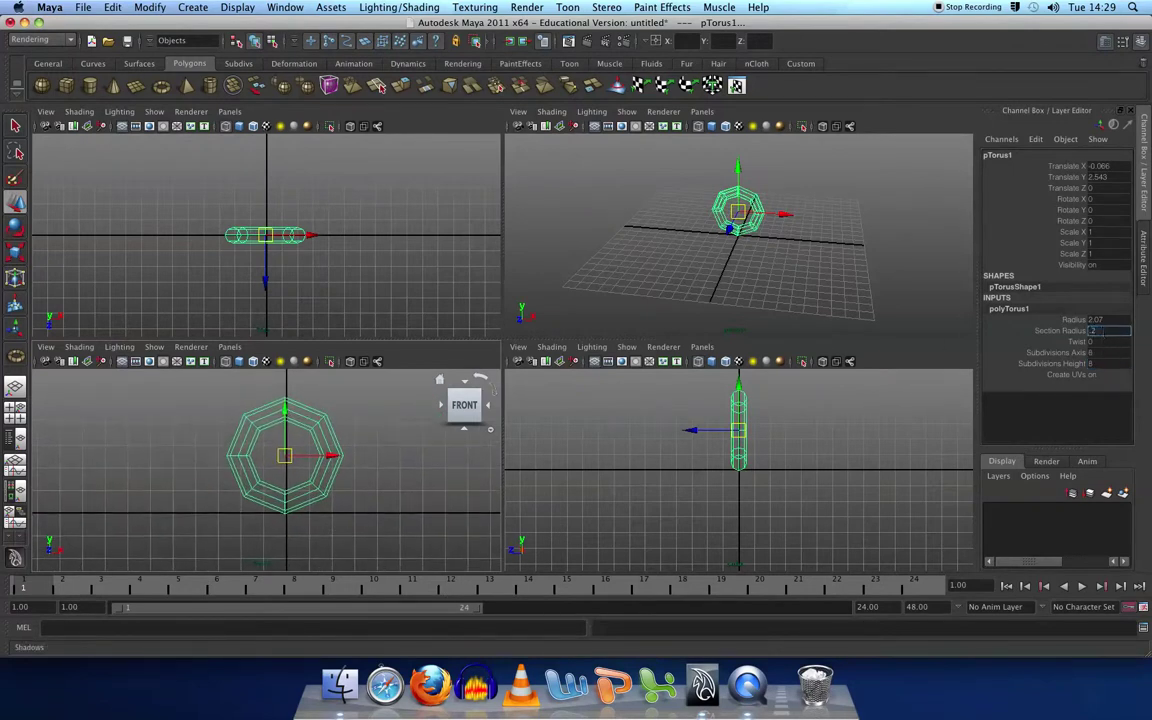
{"action": "type", "text": "2"}
{"action": "key", "text": "Return"}
{"action": "left_click", "coordinate": [392, 433]}
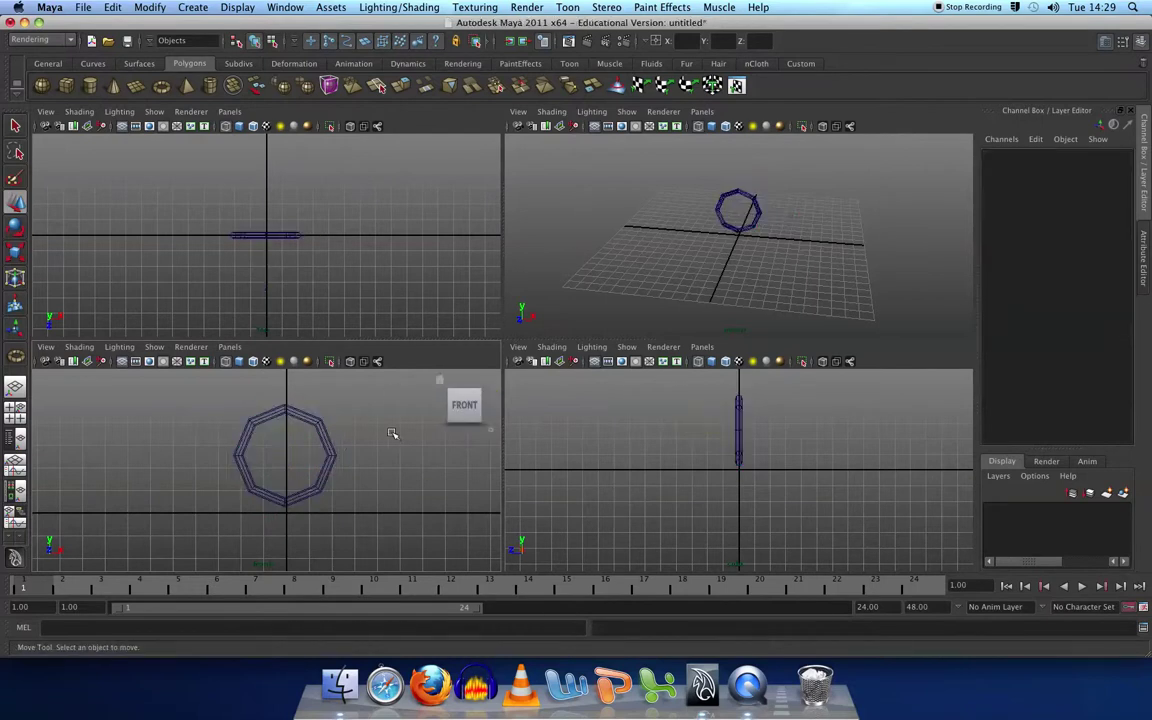
In an enlarged front view, lower the torus's upper three vertex groups, dropping the middle one furthest to dip the upper lip.
{"action": "key", "text": "space"}
{"action": "right_click_drag", "start_coordinate": [369, 420], "coordinate": [429, 393], "text": "alt"}
{"action": "middle_click_drag", "start_coordinate": [499, 298], "coordinate": [515, 319], "text": "alt"}
{"action": "left_click", "coordinate": [480, 293]}
{"action": "key", "text": "F8"}
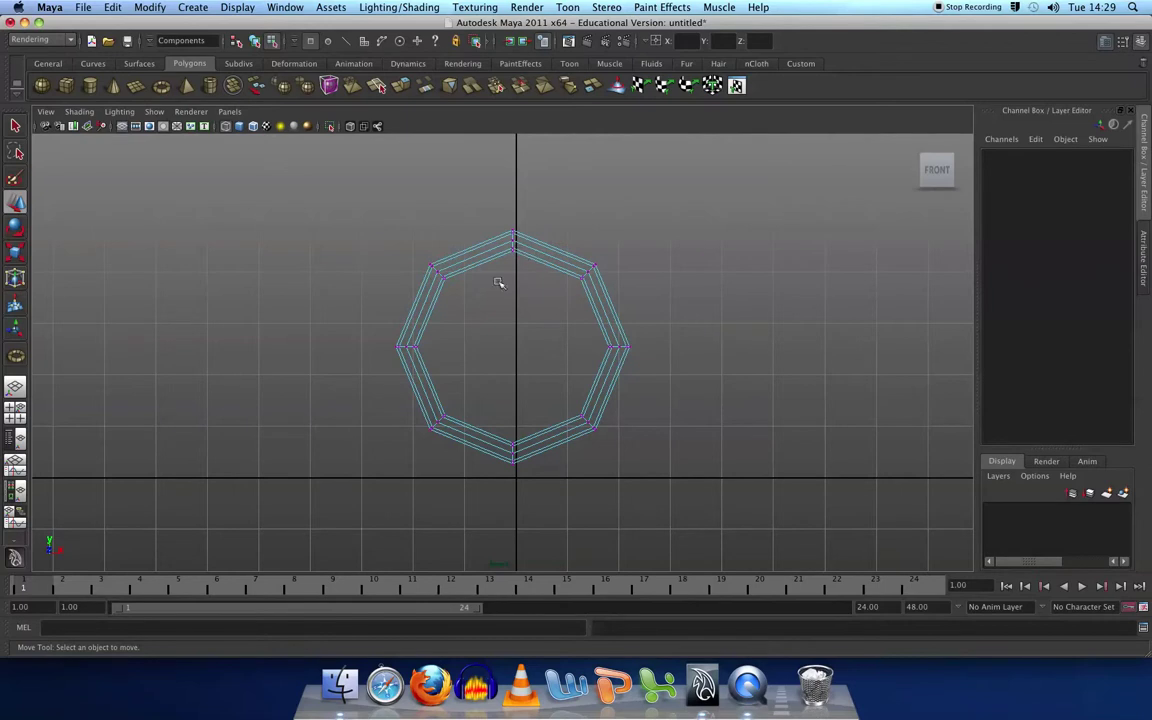
{"action": "left_click", "coordinate": [508, 229]}
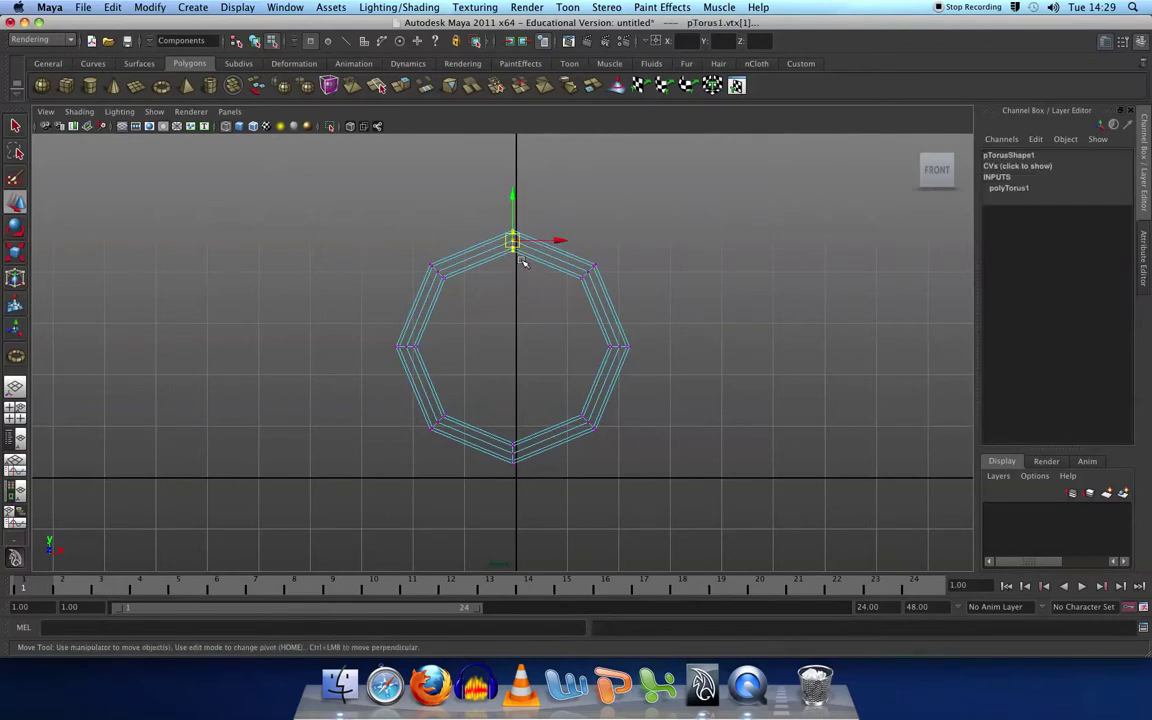
{"action": "left_click", "coordinate": [514, 295]}
{"action": "left_click_drag", "start_coordinate": [499, 208], "coordinate": [512, 284]}
{"action": "left_click_drag", "start_coordinate": [388, 222], "coordinate": [666, 309]}
{"action": "left_click_drag", "start_coordinate": [516, 240], "coordinate": [515, 282]}
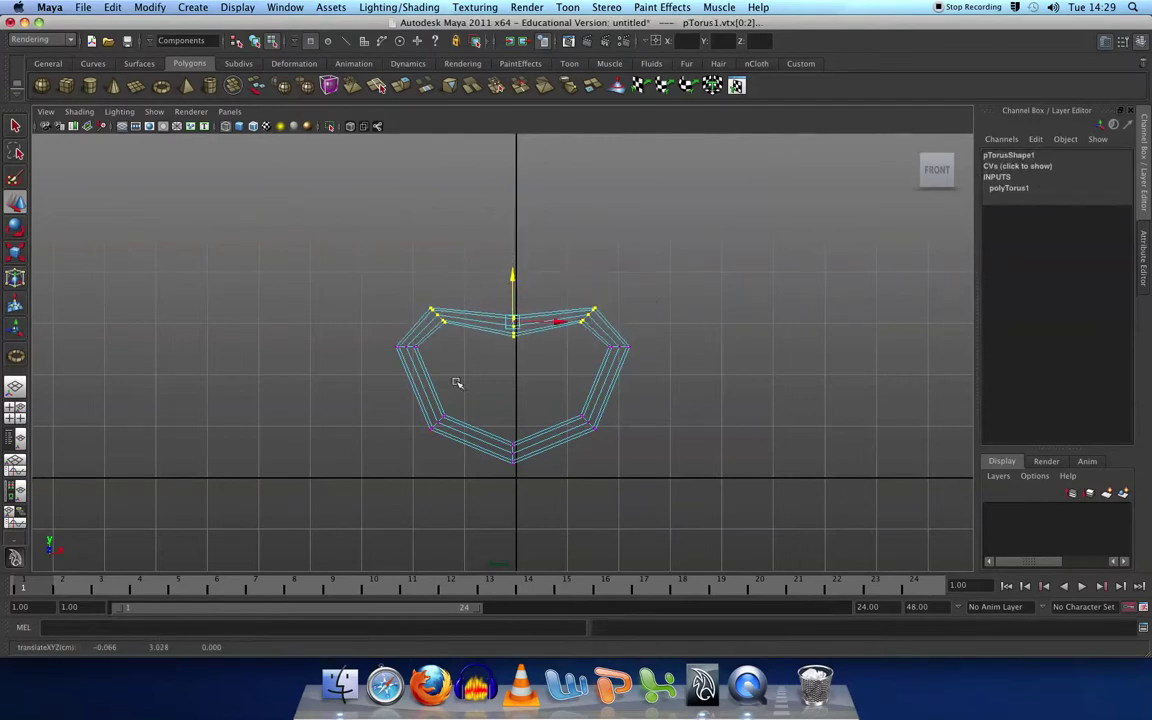
Raise the torus's lower three vertex groups, the middle one slightly more, to flatten the ring into a shallow mouth.
{"action": "left_click_drag", "start_coordinate": [764, 525], "coordinate": [415, 398]}
{"action": "mouse_move", "coordinate": [514, 388]}
{"action": "left_mouse_down"}
{"action": "mouse_move", "coordinate": [517, 357]}
{"action": "mouse_move", "coordinate": [519, 377]}
{"action": "left_mouse_up"}
{"action": "left_click", "coordinate": [519, 431]}
{"action": "left_click_drag", "start_coordinate": [526, 432], "coordinate": [514, 354]}
{"action": "left_click", "coordinate": [536, 258]}
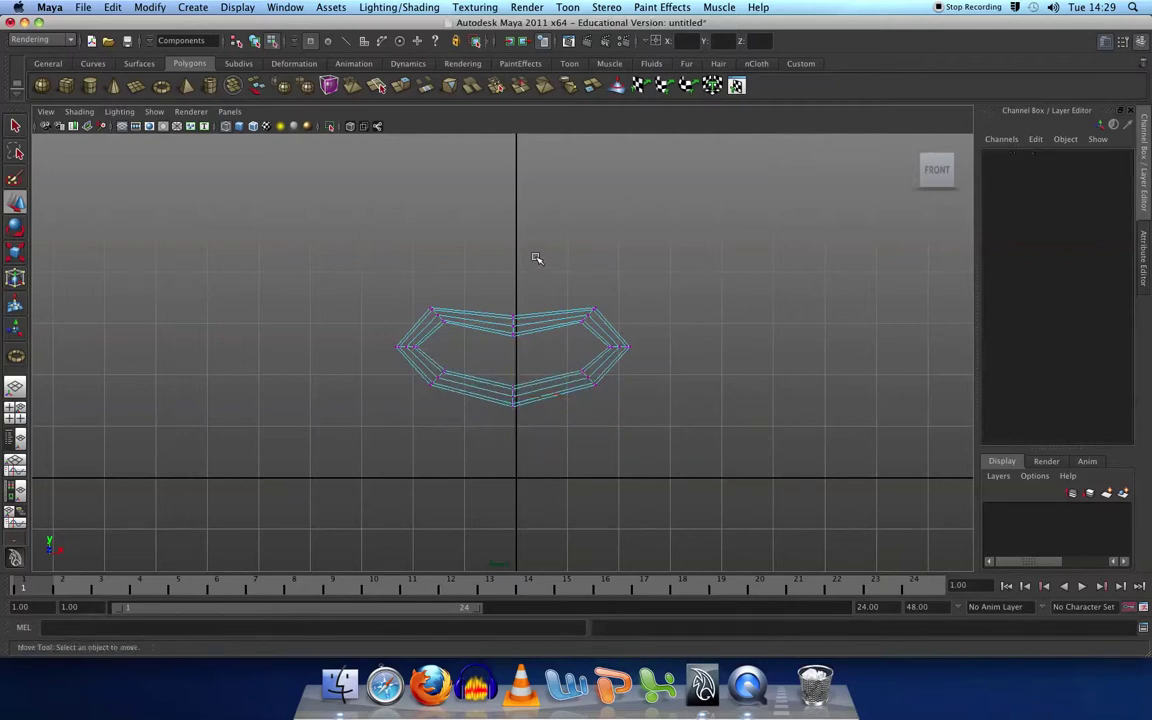
Return to object mode and rename the torus MOUTH.
{"action": "key", "text": "F8"}
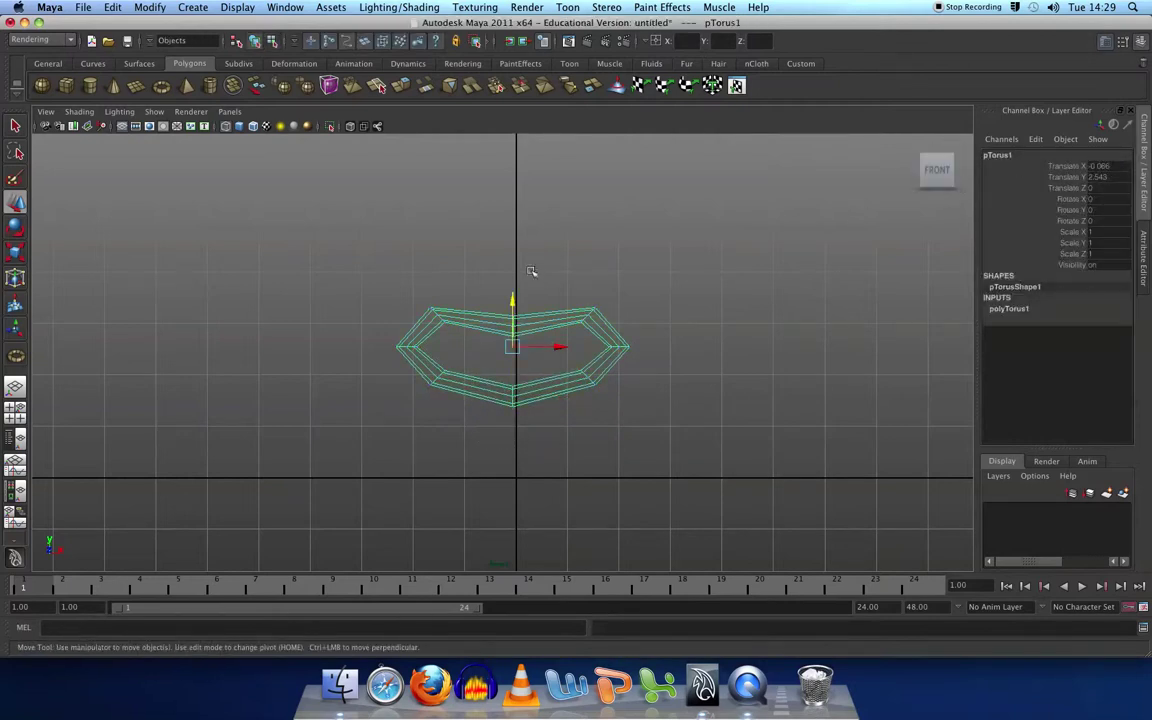
{"action": "double_click", "coordinate": [1020, 156]}
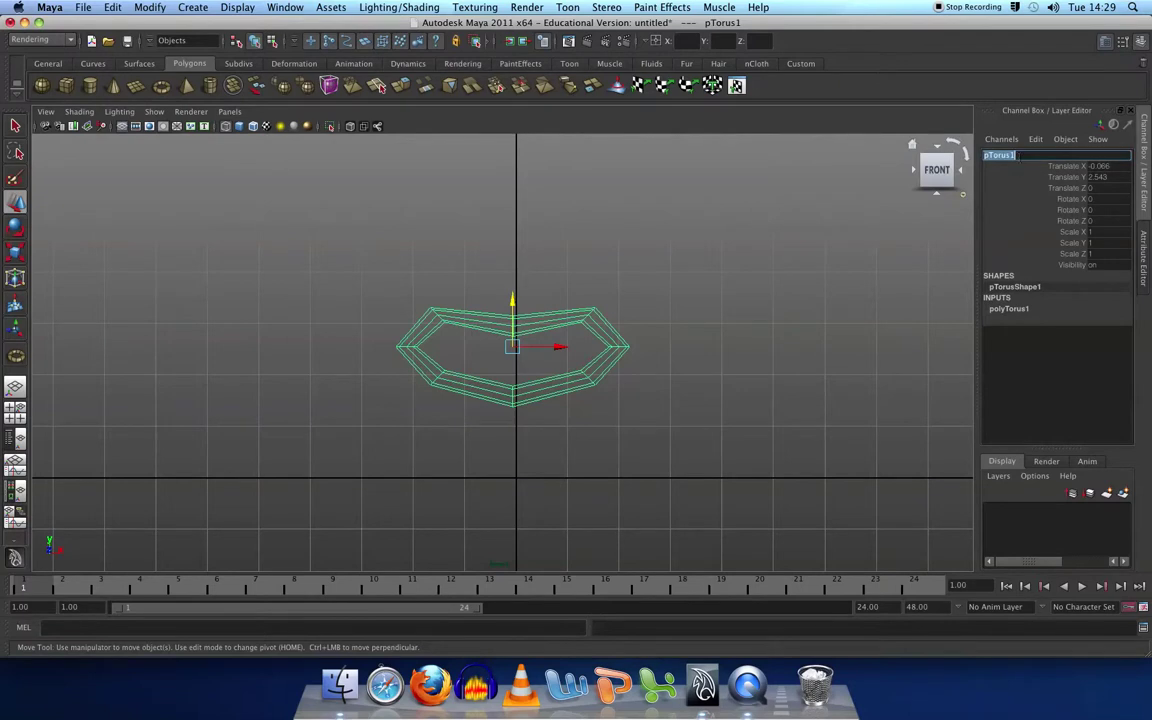
{"action": "type", "text": "MOUTH"}
{"action": "key", "text": "Return"}
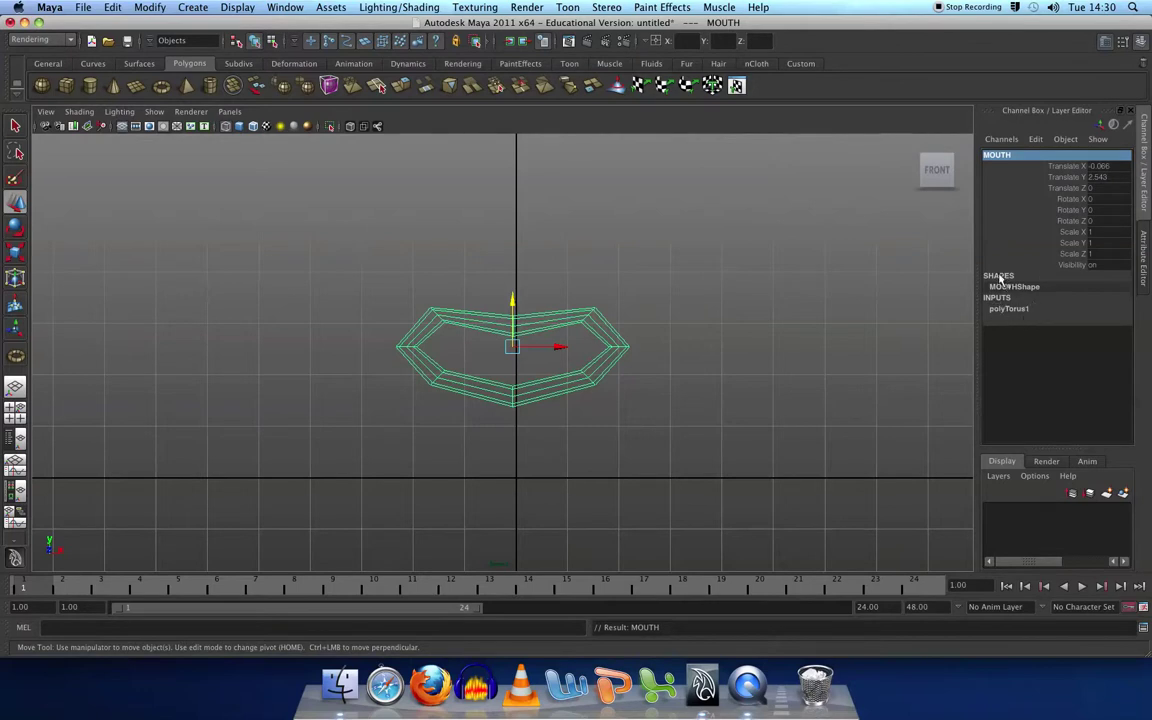
Delete all construction history and freeze the transformations of MOUTH.
{"action": "left_click", "coordinate": [112, 7]}
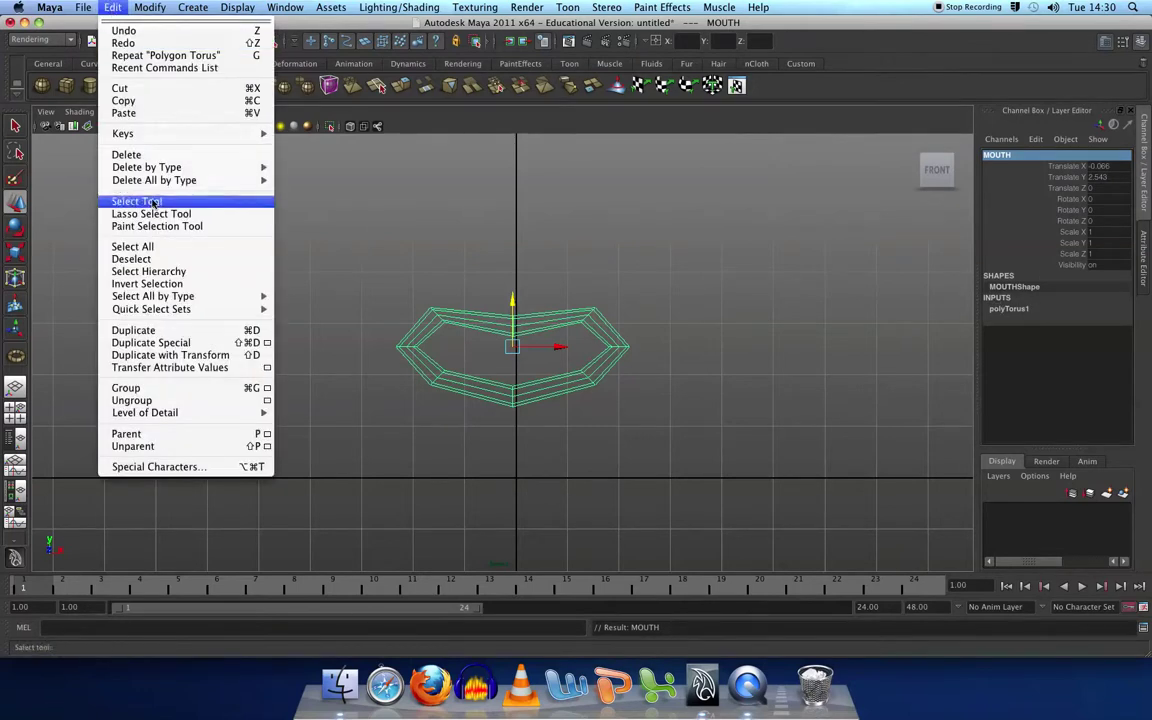
{"action": "mouse_move", "coordinate": [200, 180]}
{"action": "left_click", "coordinate": [291, 176]}
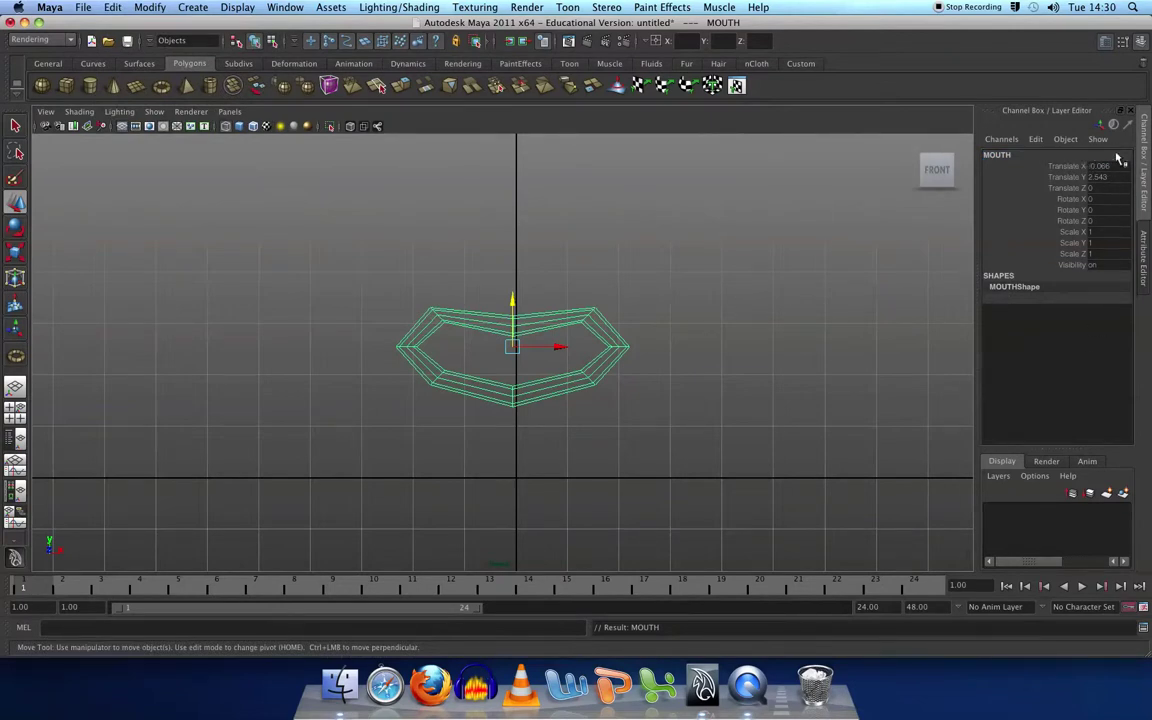
{"action": "left_click", "coordinate": [150, 8]}
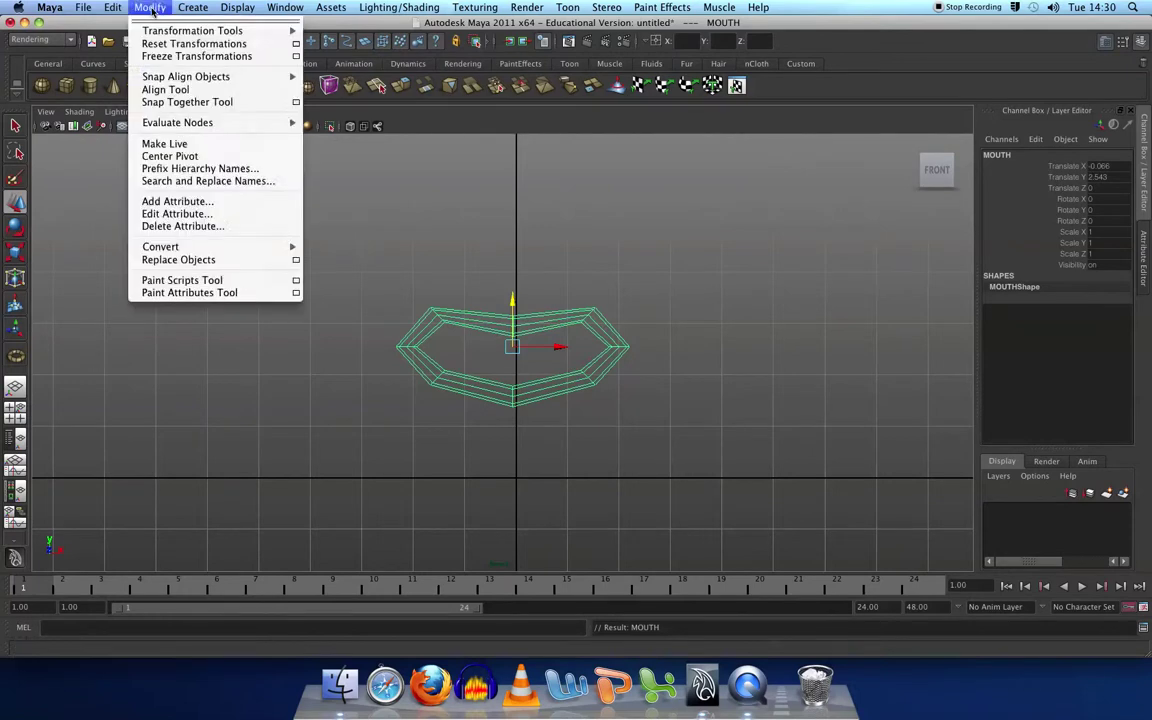
{"action": "left_click", "coordinate": [186, 58]}
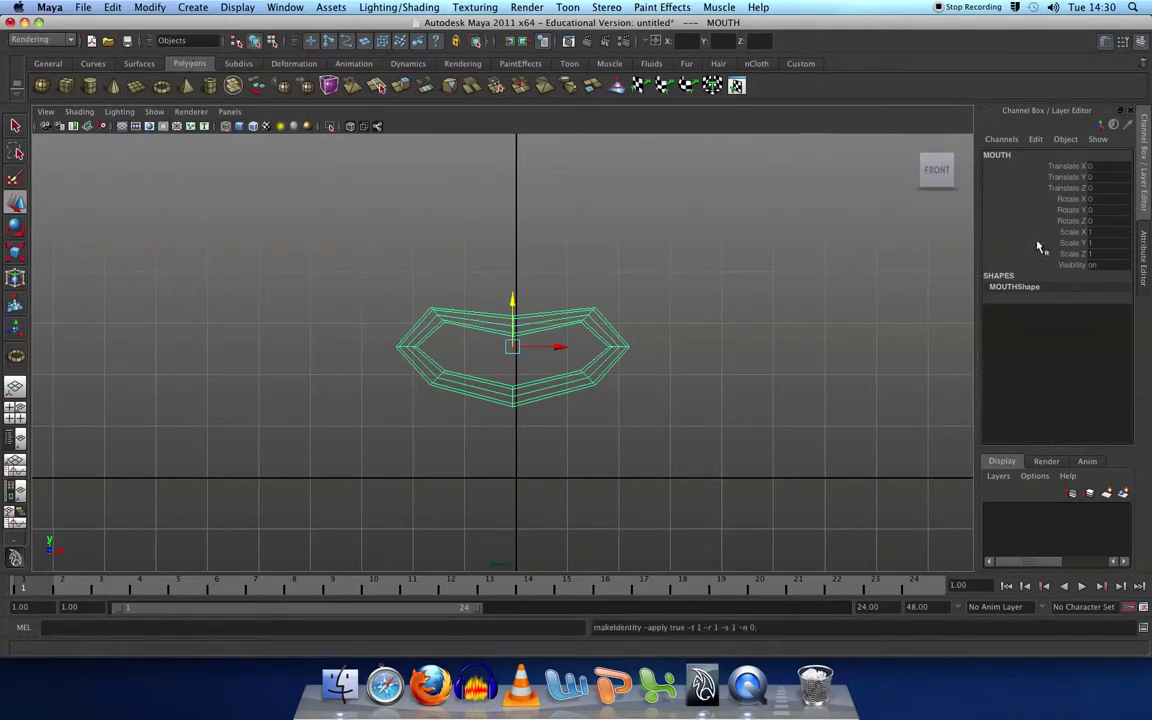
Duplicate MOUTH and move the copy about 6.1 units along X.
{"action": "left_click", "coordinate": [751, 301]}
{"action": "middle_click_drag", "start_coordinate": [751, 301], "coordinate": [442, 301], "text": "alt"}
{"action": "left_click", "coordinate": [445, 330]}
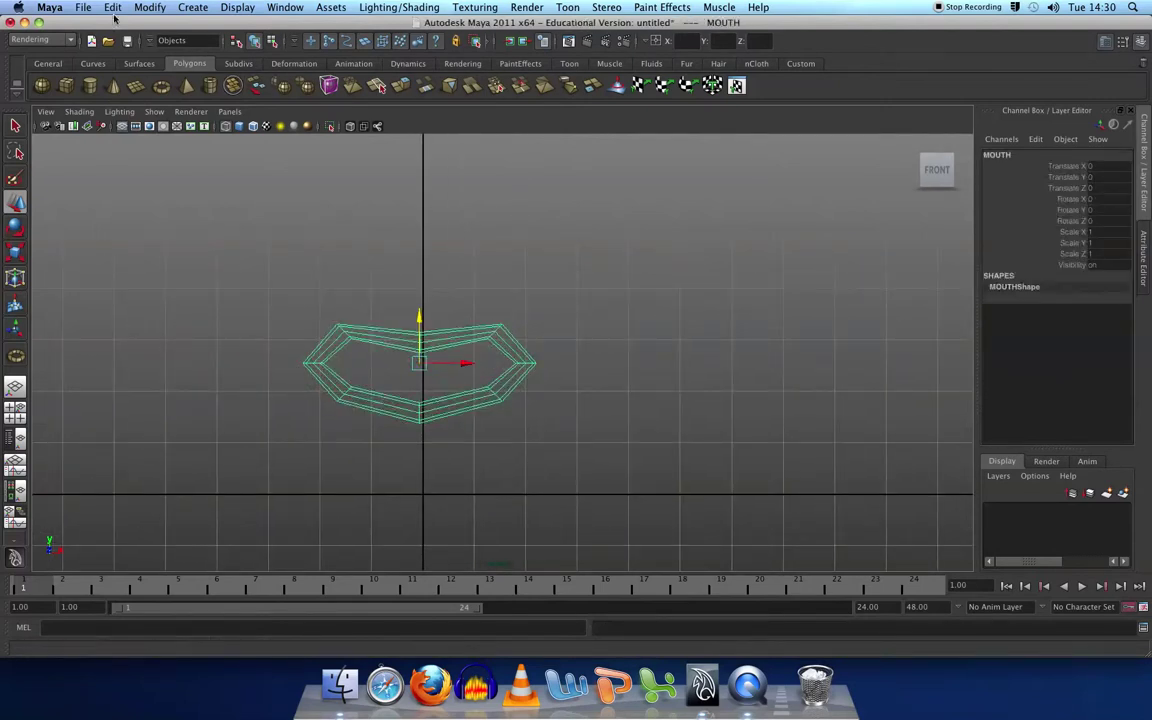
{"action": "left_click", "coordinate": [112, 8]}
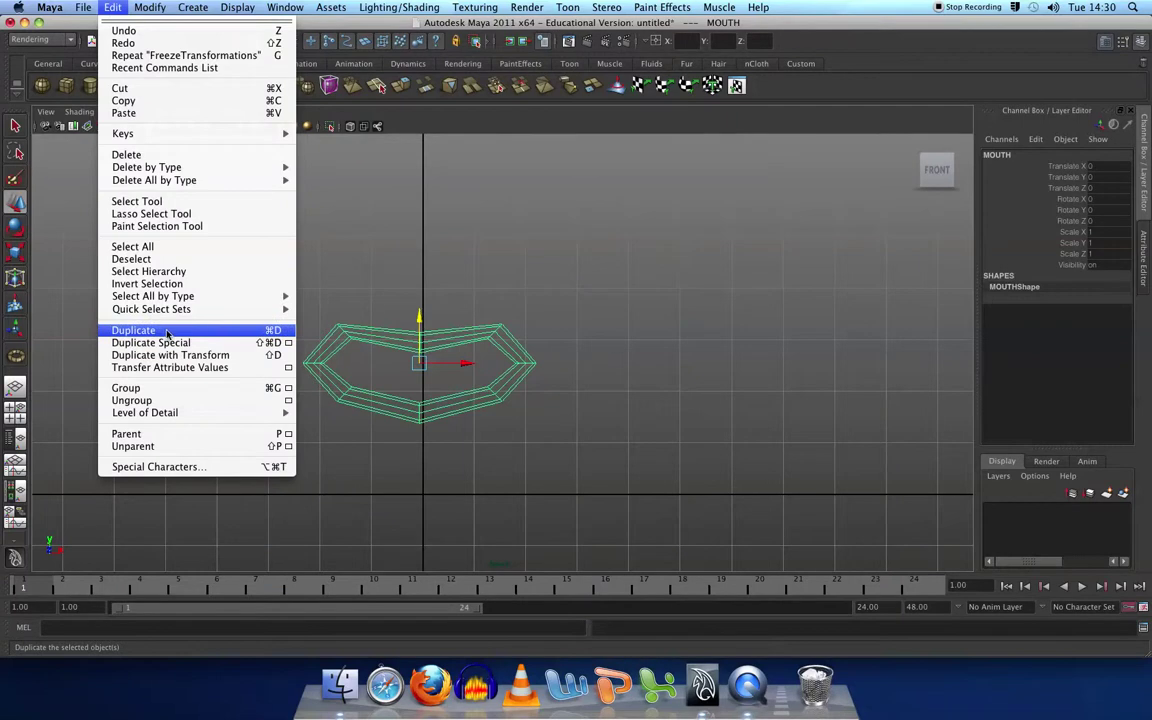
{"action": "left_click", "coordinate": [240, 331]}
{"action": "left_click_drag", "start_coordinate": [464, 364], "coordinate": [777, 366]}
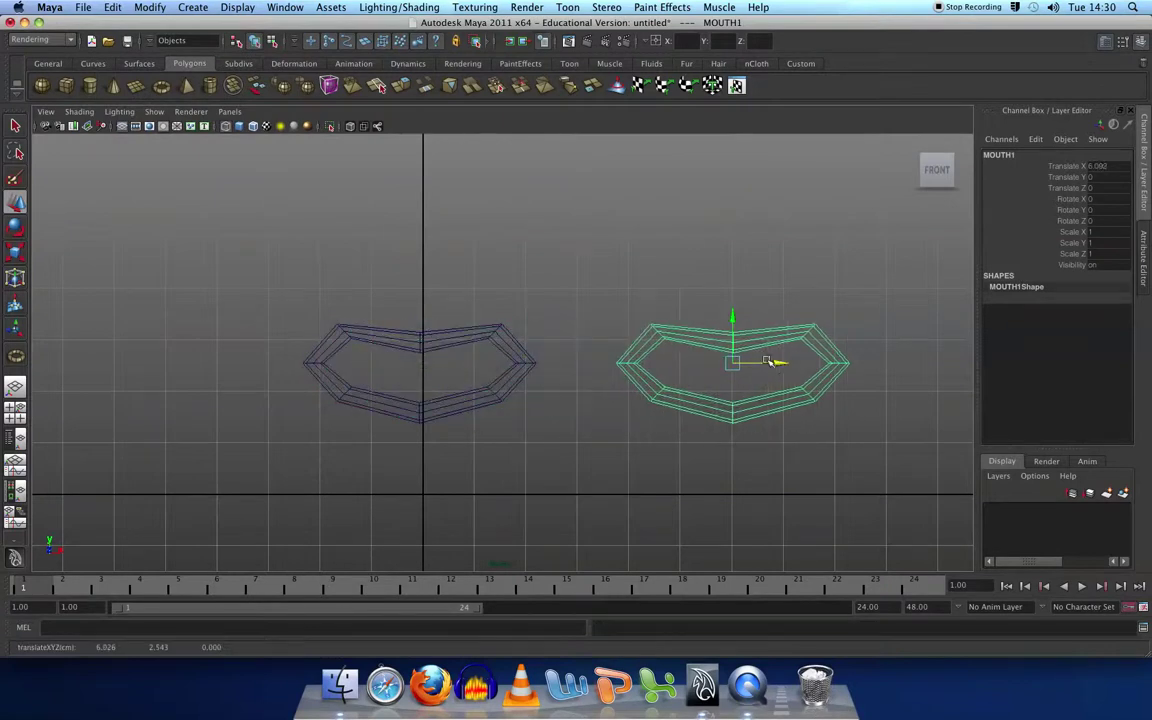
Raise the top middle vertices of the first copy and lower its bottom middle vertices to open the mouth wide.
{"action": "middle_click_drag", "start_coordinate": [777, 366], "coordinate": [667, 359], "text": "alt"}
{"action": "key", "text": "F9"}
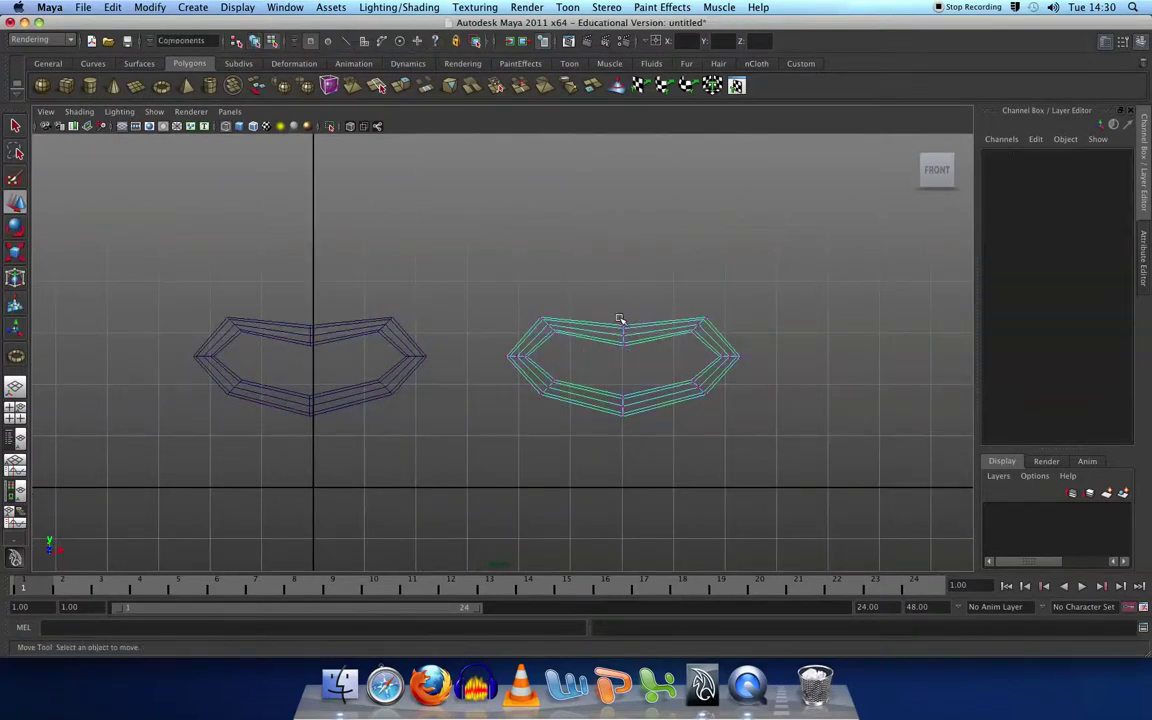
{"action": "left_click_drag", "start_coordinate": [600, 280], "coordinate": [648, 362]}
{"action": "left_click_drag", "start_coordinate": [624, 312], "coordinate": [628, 265]}
{"action": "left_click_drag", "start_coordinate": [612, 352], "coordinate": [656, 442]}
{"action": "left_click_drag", "start_coordinate": [626, 364], "coordinate": [626, 422]}
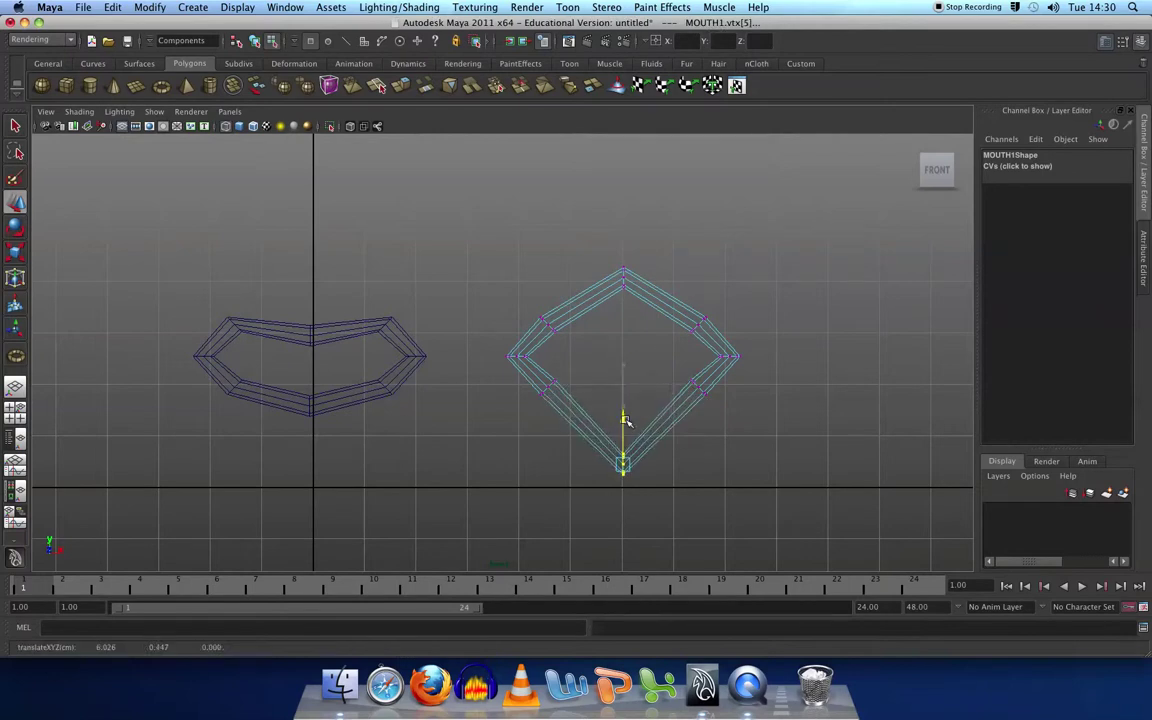
Move the two lower corner vertex groups of the first copy down and inward to round its lower half.
{"action": "left_click", "coordinate": [540, 386]}
{"action": "left_click_drag", "start_coordinate": [548, 386], "coordinate": [566, 418]}
{"action": "left_click", "coordinate": [699, 384]}
{"action": "left_click_drag", "start_coordinate": [697, 384], "coordinate": [689, 421]}
Pull the side and upper corner vertex groups of the first copy inward for a round open mouth, then return to object mode.
{"action": "left_click", "coordinate": [510, 355]}
{"action": "left_click_drag", "start_coordinate": [510, 355], "coordinate": [540, 373]}
{"action": "left_click", "coordinate": [545, 322]}
{"action": "left_click_drag", "start_coordinate": [545, 322], "coordinate": [566, 318]}
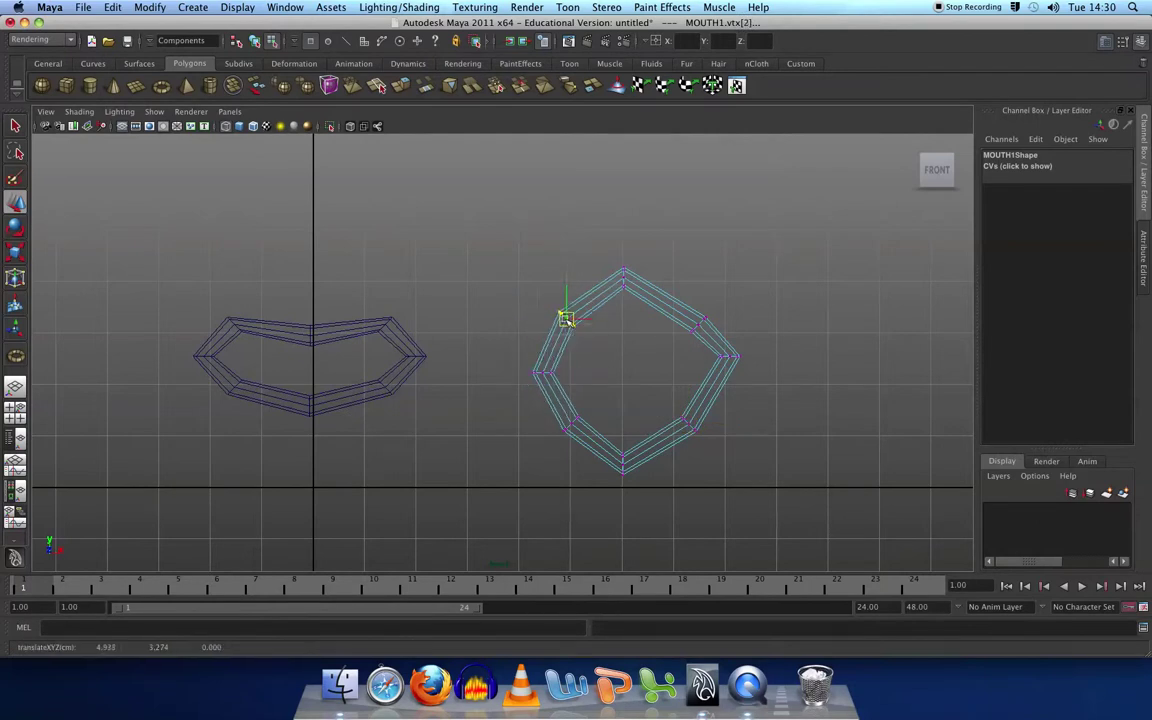
{"action": "left_click", "coordinate": [700, 320]}
{"action": "left_click_drag", "start_coordinate": [700, 320], "coordinate": [680, 304]}
{"action": "left_click", "coordinate": [735, 355]}
{"action": "left_click_drag", "start_coordinate": [735, 352], "coordinate": [721, 356]}
{"action": "left_click", "coordinate": [760, 330]}
{"action": "key", "text": "F8"}
{"action": "left_click", "coordinate": [767, 318]}
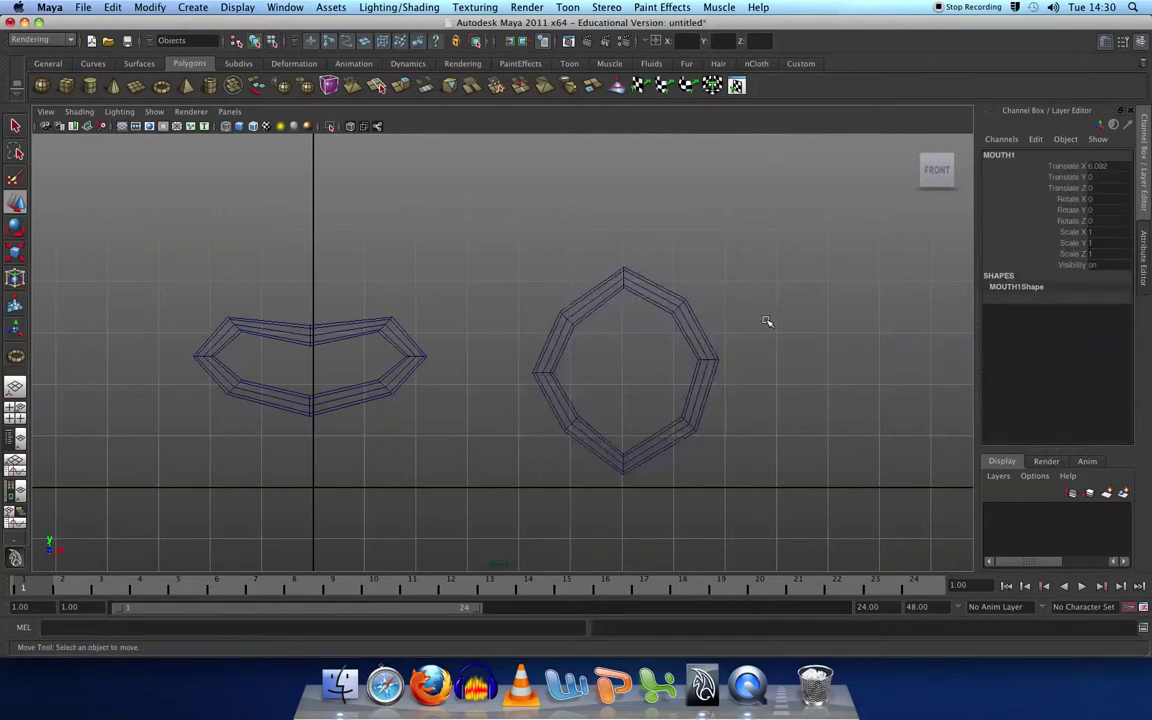
Duplicate MOUTH again and place the copy beyond the round mouth, about 11.5 units along X.
{"action": "left_click", "coordinate": [349, 377]}
{"action": "key", "text": "ctrl+d"}
{"action": "left_click_drag", "start_coordinate": [355, 356], "coordinate": [862, 388]}
{"action": "right_click_drag", "start_coordinate": [862, 388], "coordinate": [645, 350], "text": "alt"}
{"action": "left_click_drag", "start_coordinate": [645, 350], "coordinate": [586, 346]}
Lower the upper lip vertices of the second copy and raise its lower lip vertices to close the mouth.
{"action": "key", "text": "F8"}
{"action": "right_click_drag", "start_coordinate": [586, 346], "coordinate": [711, 362], "text": "alt"}
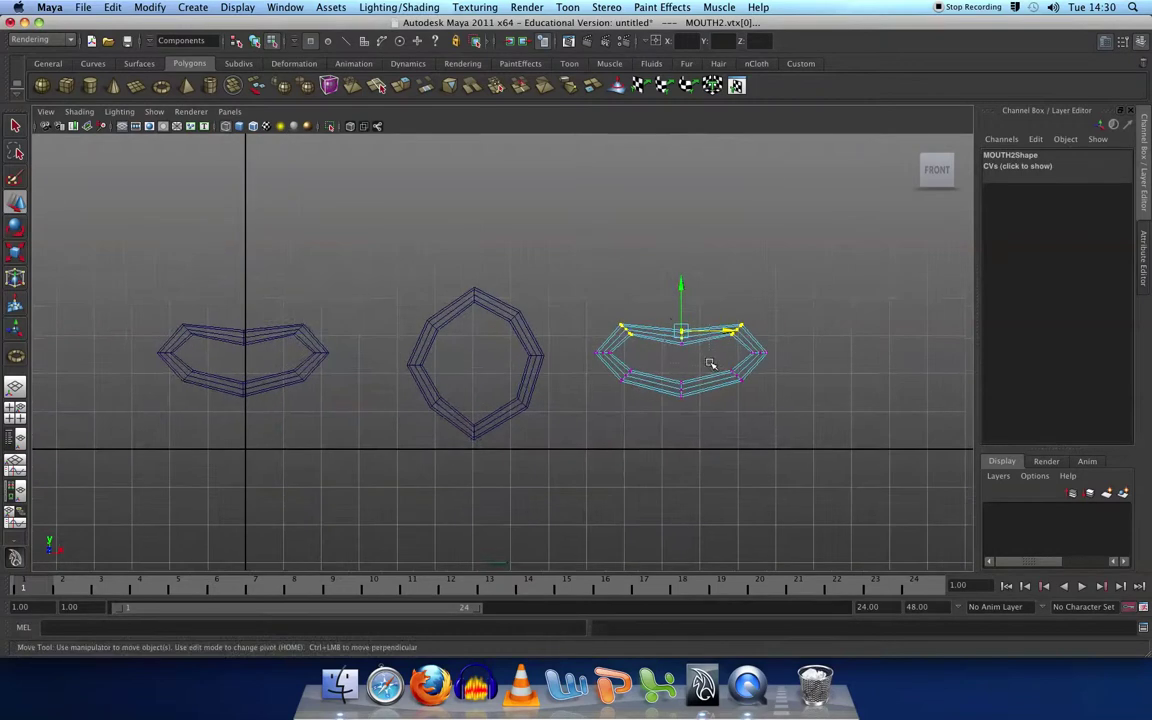
{"action": "left_click_drag", "start_coordinate": [681, 291], "coordinate": [681, 304]}
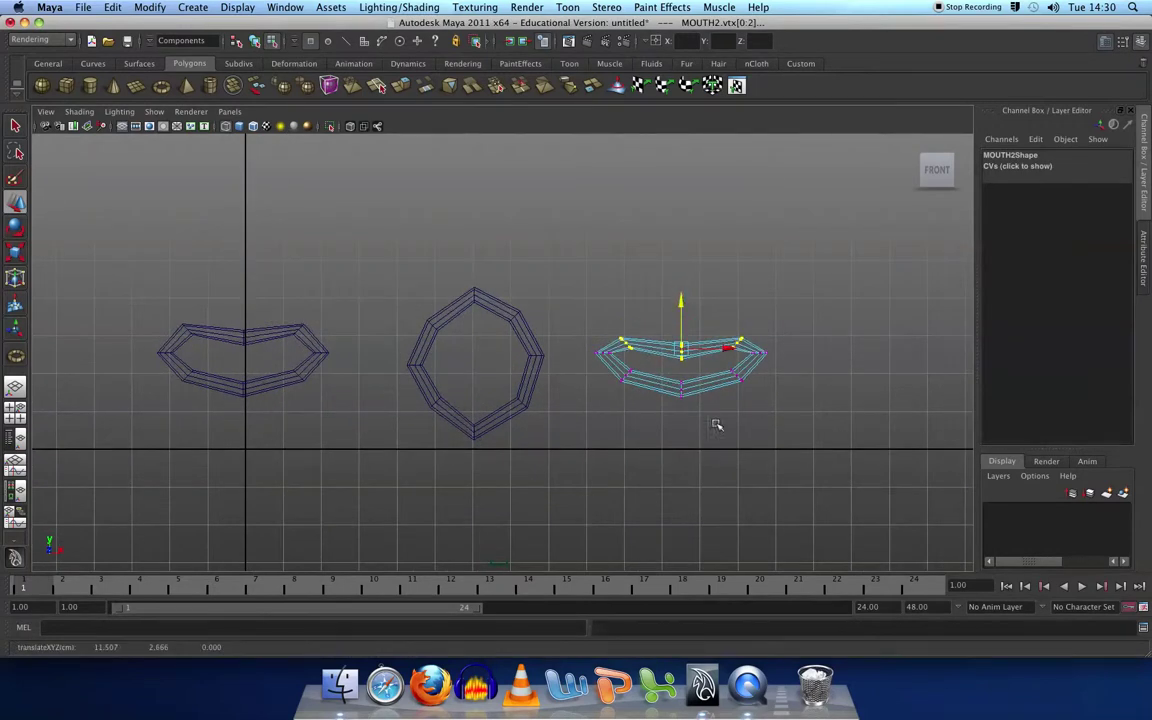
{"action": "left_click_drag", "start_coordinate": [594, 367], "coordinate": [592, 366]}
{"action": "left_click_drag", "start_coordinate": [682, 336], "coordinate": [683, 319]}
Stretch both outer corners of the second copy outward and slightly up into a thin closed smile, then return to object mode.
{"action": "mouse_move", "coordinate": [580, 345]}
{"action": "left_mouse_down"}
{"action": "mouse_move", "coordinate": [614, 360]}
{"action": "mouse_move", "coordinate": [594, 346]}
{"action": "left_mouse_up"}
{"action": "left_click_drag", "start_coordinate": [749, 346], "coordinate": [786, 345]}
{"action": "left_click", "coordinate": [822, 364]}
{"action": "key", "text": "F8"}
{"action": "left_click", "coordinate": [630, 288]}
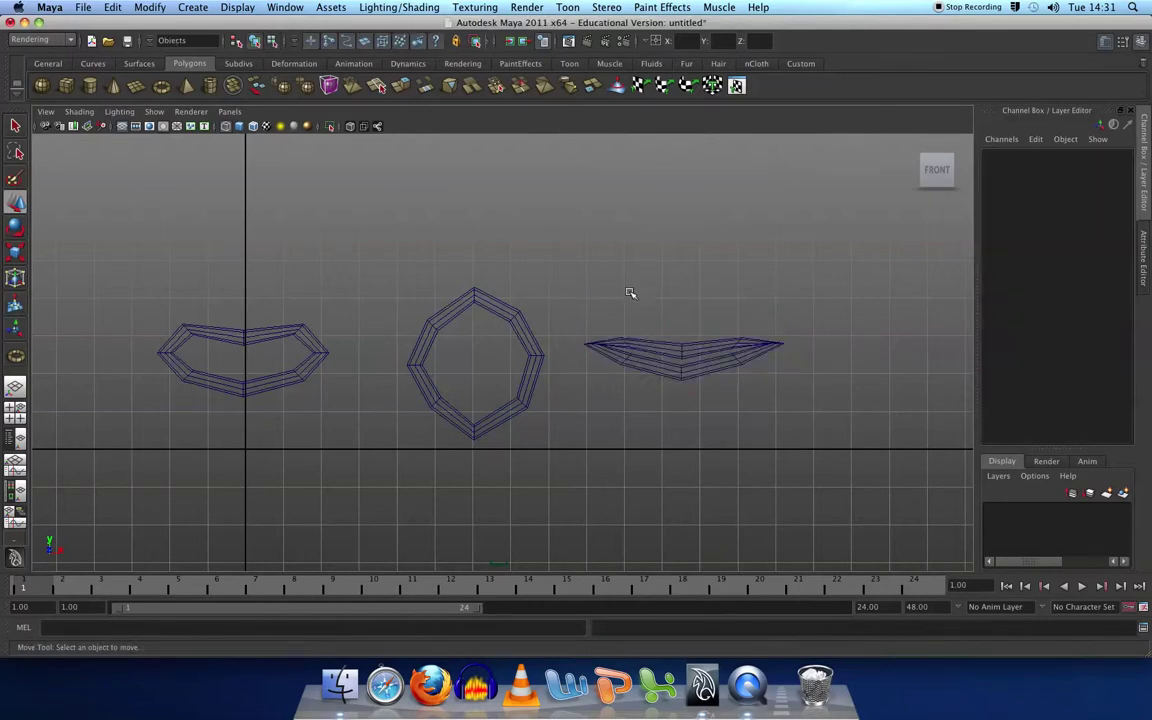
Duplicate the original MOUTH and move the third copy about 17.3 units along X.
{"action": "left_click", "coordinate": [288, 328]}
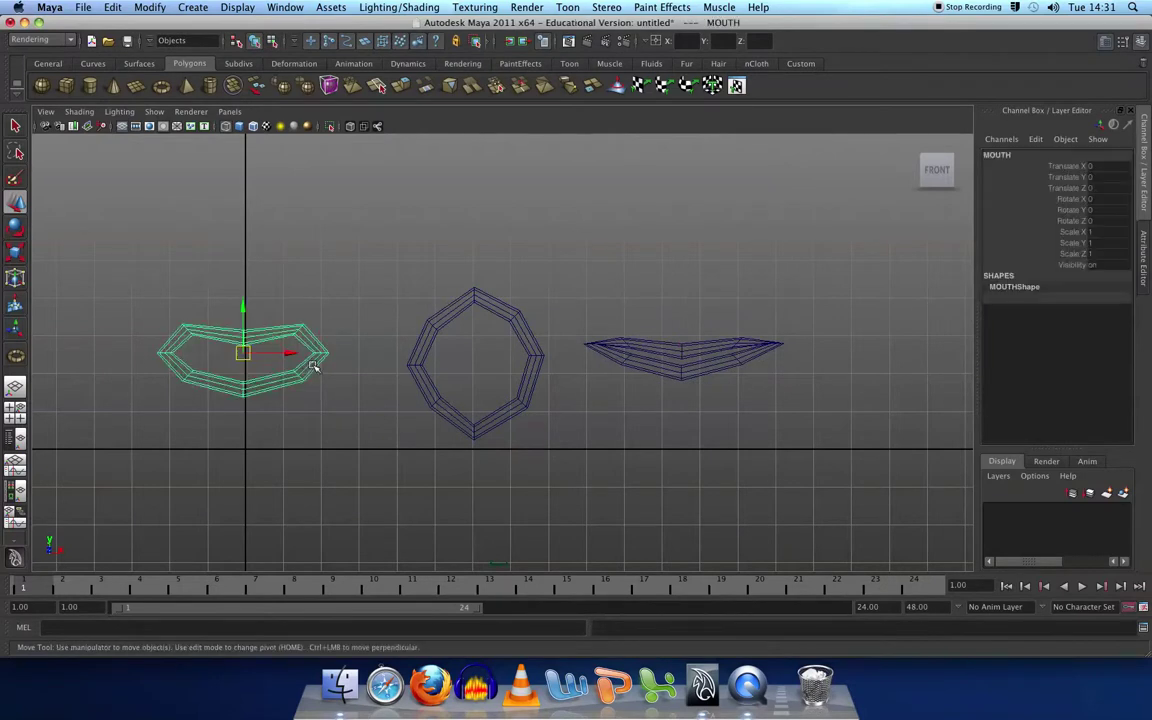
{"action": "key", "text": "super+d"}
{"action": "left_click_drag", "start_coordinate": [293, 353], "coordinate": [820, 370]}
{"action": "scroll", "coordinate": [818, 370], "scroll_direction": "down", "scroll_amount": 2}
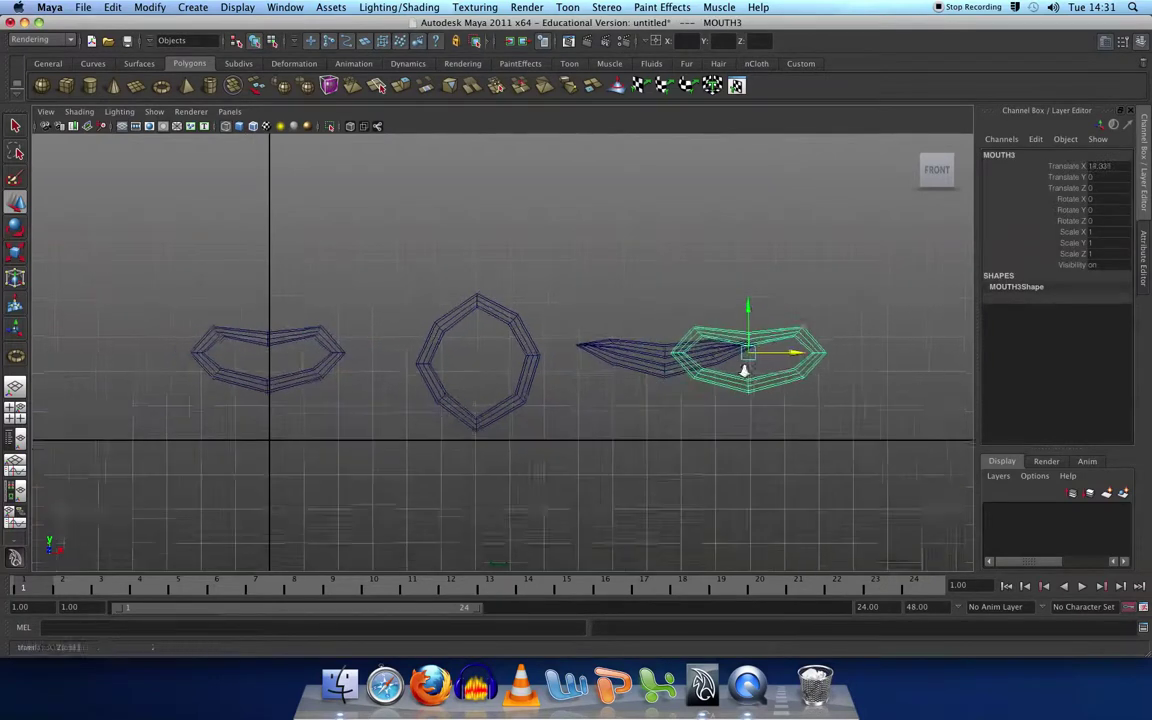
{"action": "middle_click_drag", "start_coordinate": [814, 366], "coordinate": [704, 360], "text": "alt"}
{"action": "left_click_drag", "start_coordinate": [705, 363], "coordinate": [782, 358]}
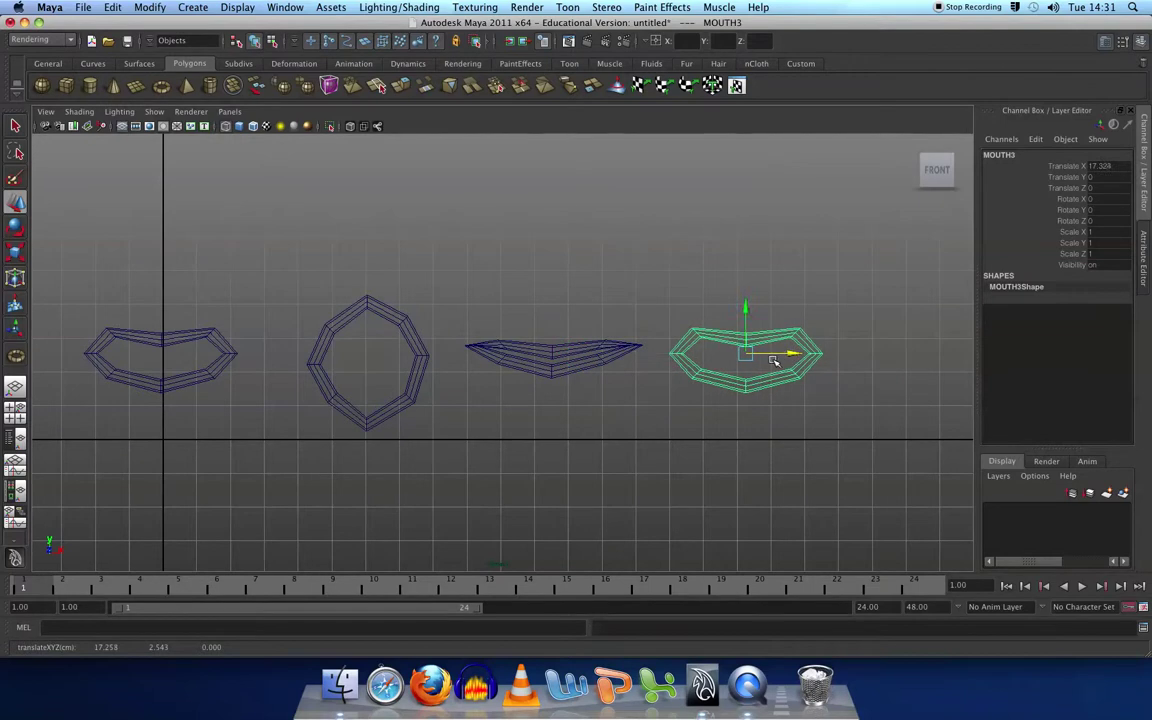
Lower the lower lip vertices and the top middle vertices of the third copy to open it downward.
{"action": "right_click_drag", "start_coordinate": [773, 360], "coordinate": [716, 383]}
{"action": "left_click_drag", "start_coordinate": [698, 371], "coordinate": [804, 421]}
{"action": "mouse_move", "coordinate": [746, 340]}
{"action": "left_mouse_down"}
{"action": "mouse_move", "coordinate": [746, 379]}
{"action": "mouse_move", "coordinate": [763, 355]}
{"action": "left_mouse_up"}
{"action": "left_click_drag", "start_coordinate": [746, 312], "coordinate": [657, 343]}
Pull both outer corners of the third copy outward and up into a wide open smile, then return to object mode.
{"action": "left_click", "coordinate": [663, 350]}
{"action": "left_click", "coordinate": [818, 352]}
{"action": "left_click_drag", "start_coordinate": [818, 352], "coordinate": [839, 340]}
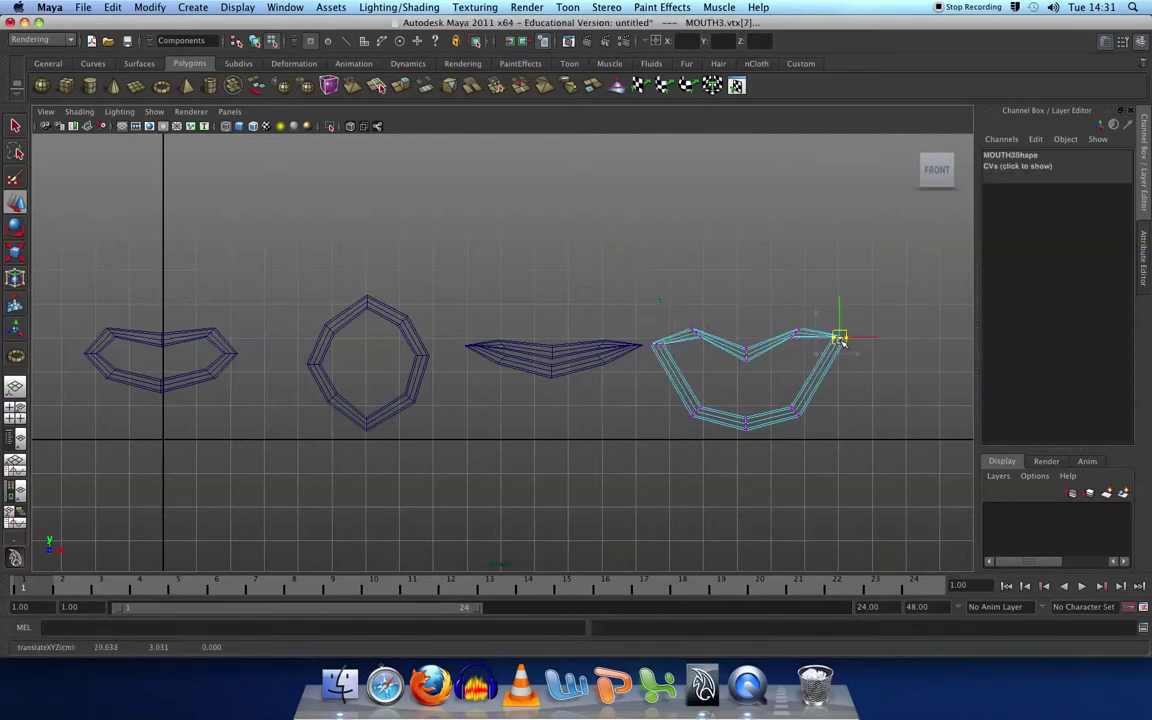
{"action": "left_click", "coordinate": [851, 375]}
{"action": "key", "text": "F8"}
{"action": "left_click", "coordinate": [703, 403]}
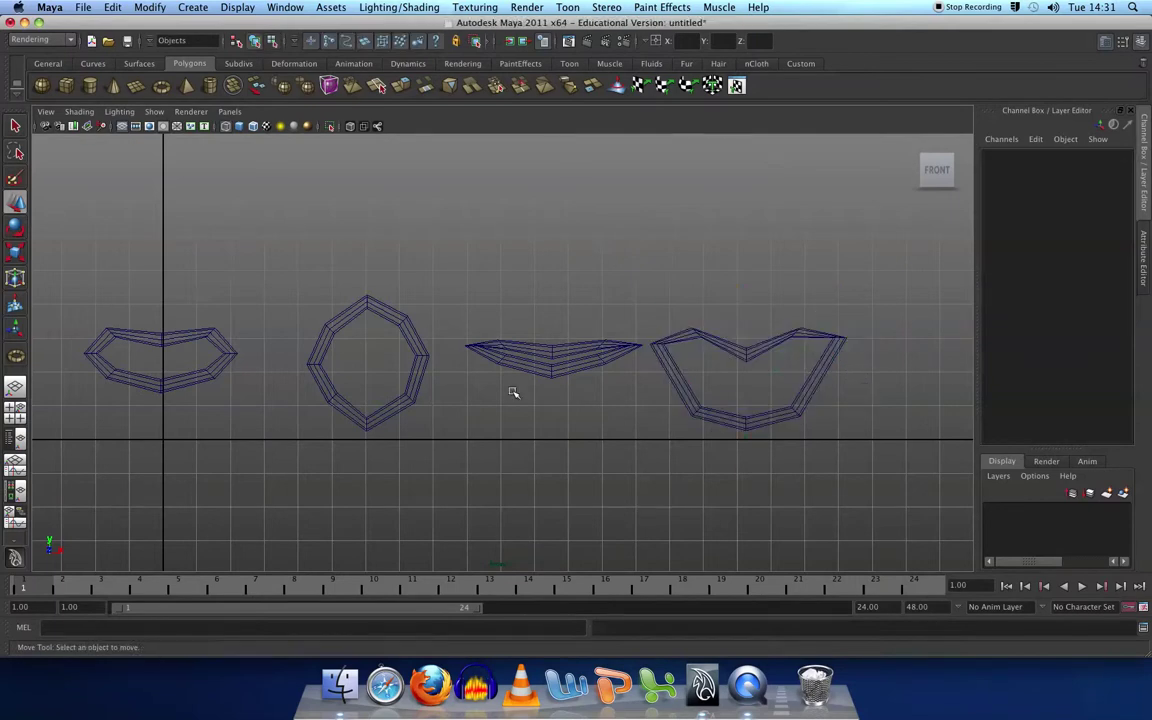
Duplicate the original MOUTH and move the fourth copy about 23.5 units along X.
{"action": "scroll", "coordinate": [367, 368], "scroll_direction": "down", "scroll_amount": 2}
{"action": "left_click", "coordinate": [257, 368]}
{"action": "key", "text": "ctrl+d"}
{"action": "left_click_drag", "start_coordinate": [257, 368], "coordinate": [818, 378]}
{"action": "middle_click_drag", "start_coordinate": [818, 378], "coordinate": [697, 385], "text": "alt"}
{"action": "left_click_drag", "start_coordinate": [695, 360], "coordinate": [820, 365]}
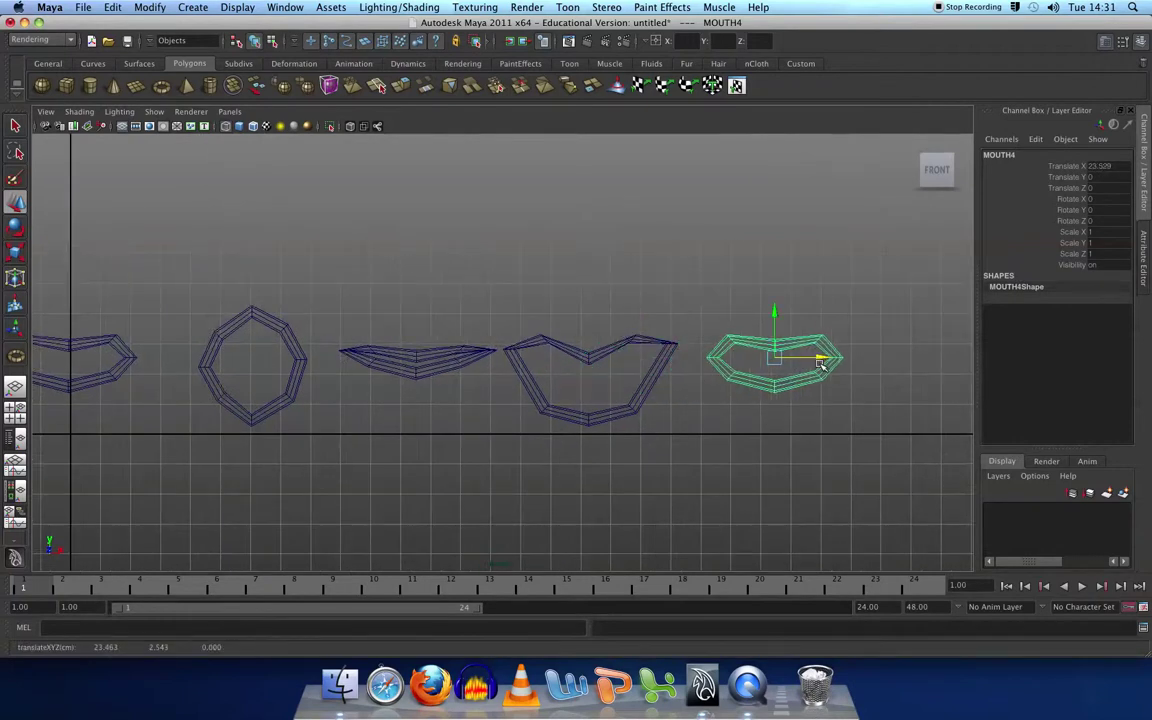
Reshape the fourth copy into a lopsided mouth by lowering its lower left vertices and raising its right end, then return to object mode.
{"action": "key", "text": "F8"}
{"action": "left_click_drag", "start_coordinate": [746, 398], "coordinate": [778, 364]}
{"action": "left_click_drag", "start_coordinate": [832, 389], "coordinate": [843, 345]}
{"action": "left_click", "coordinate": [852, 384]}
{"action": "left_click", "coordinate": [861, 319]}
{"action": "scroll", "coordinate": [861, 319], "scroll_direction": "down", "scroll_amount": 1}
{"action": "middle_click_drag", "start_coordinate": [690, 298], "coordinate": [800, 291], "text": "alt"}
{"action": "key", "text": "F8"}
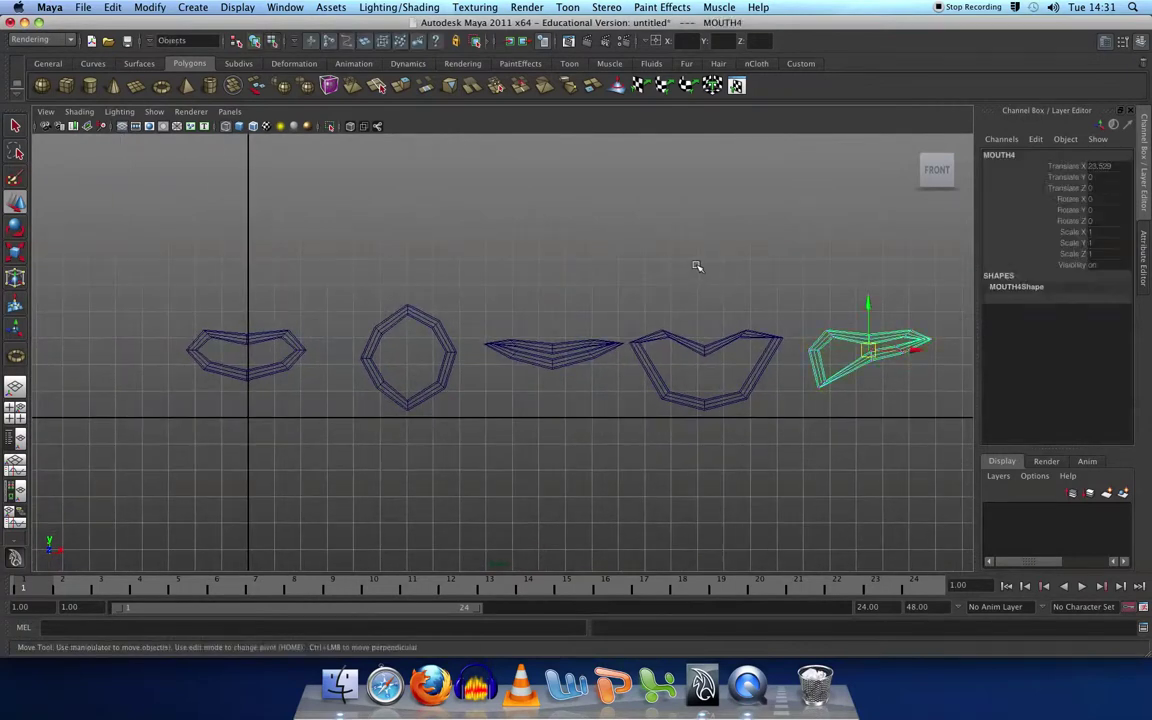
Rename the first copy, the round open mouth, as oo.
{"action": "left_click", "coordinate": [271, 357]}
{"action": "left_click", "coordinate": [391, 318]}
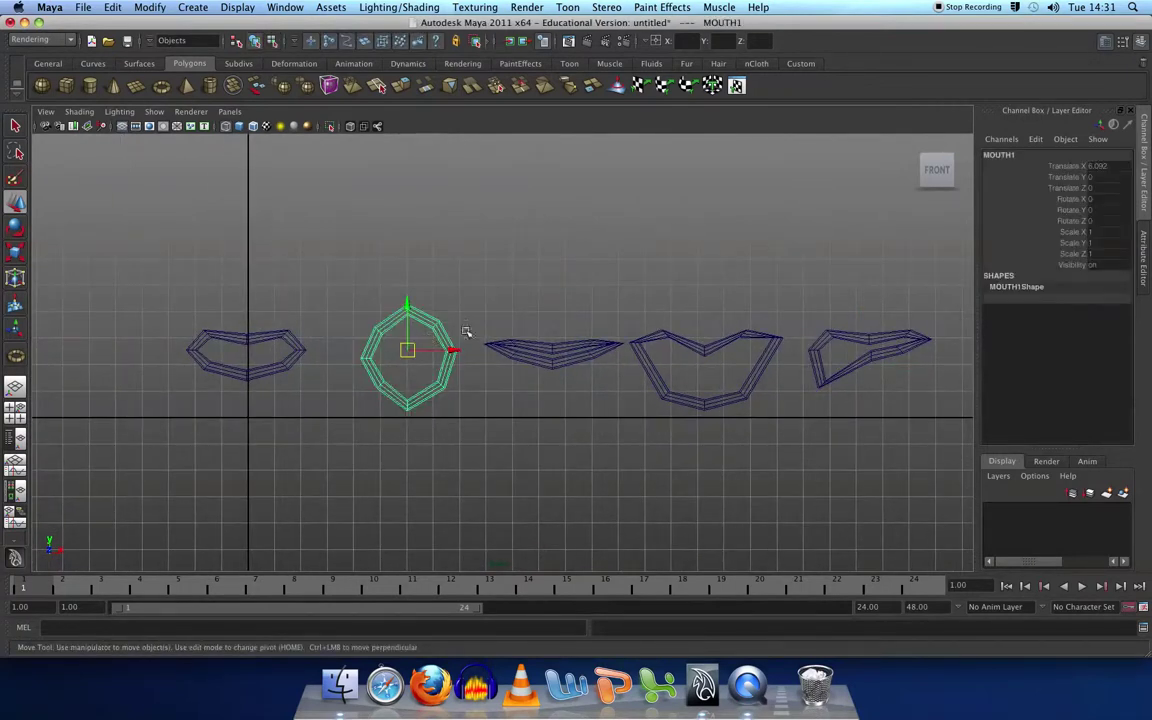
{"action": "double_click", "coordinate": [1013, 157]}
{"action": "type", "text": "OO"}
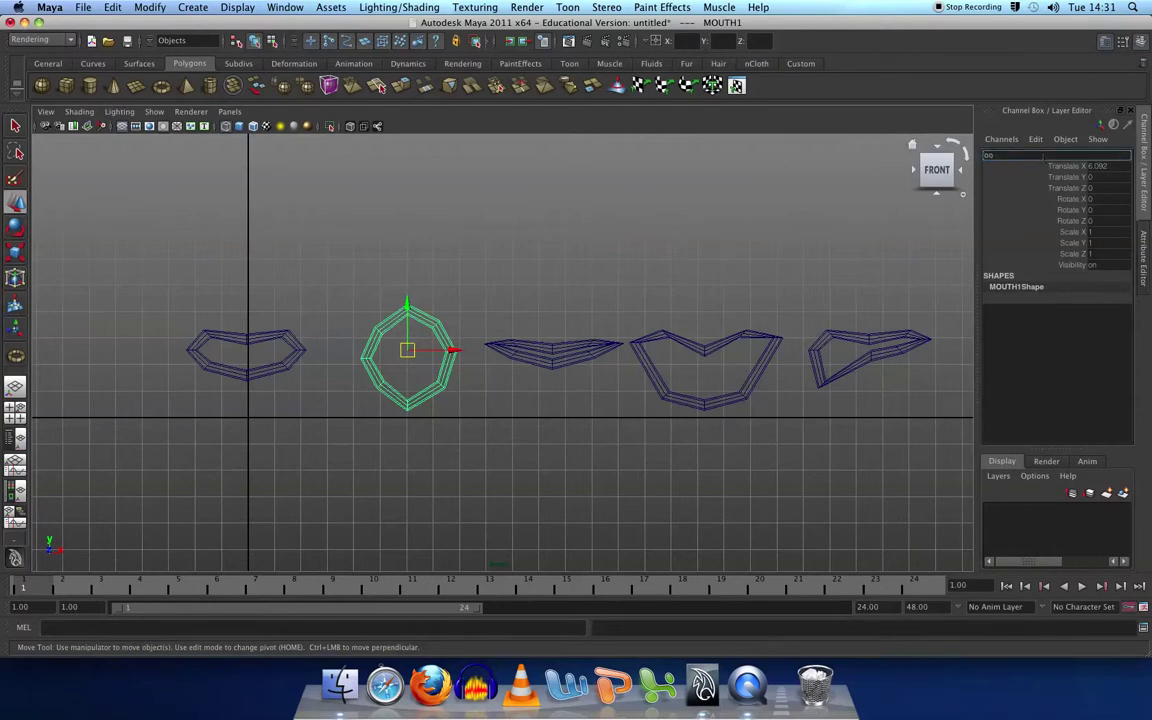
{"action": "key", "text": "Return"}
Rename the second copy, the flat shut mouth, as close.
{"action": "left_click", "coordinate": [548, 368]}
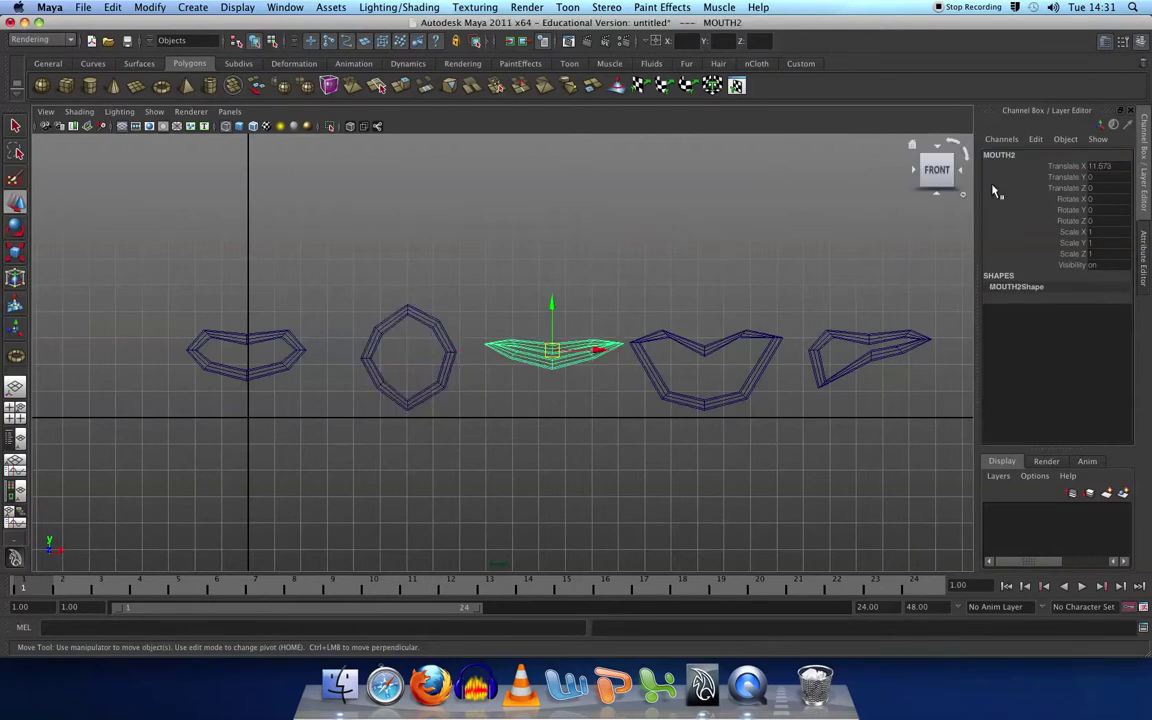
{"action": "double_click", "coordinate": [1000, 155]}
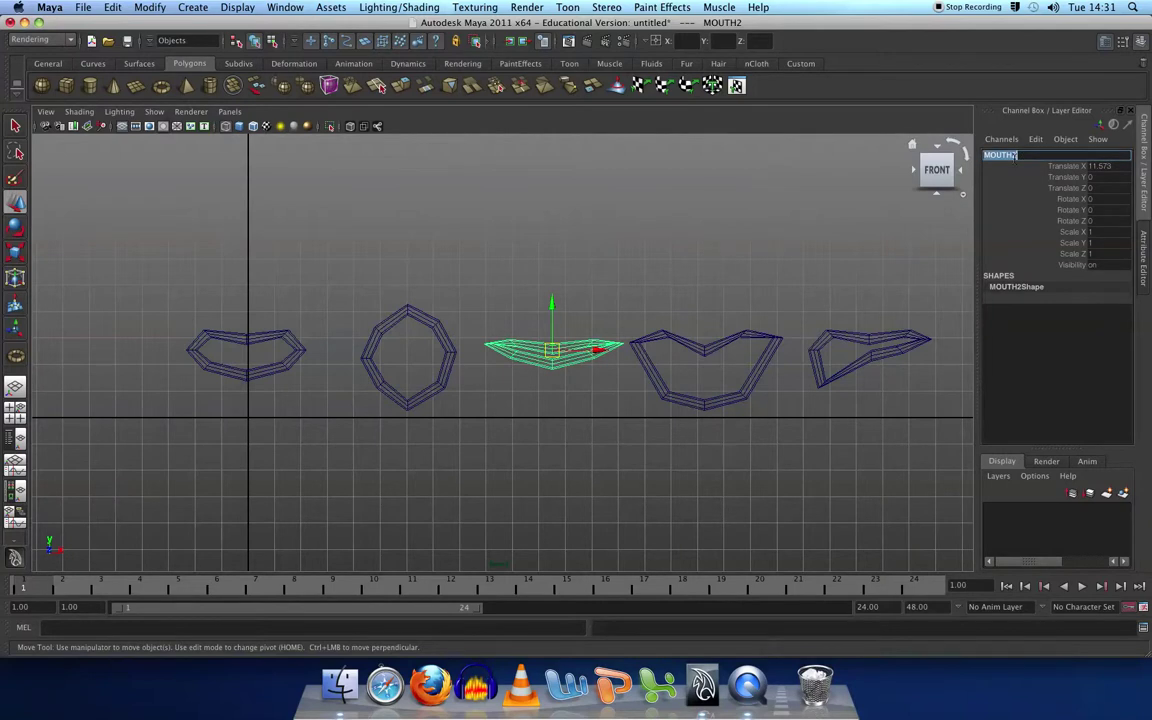
{"action": "type", "text": "C"}
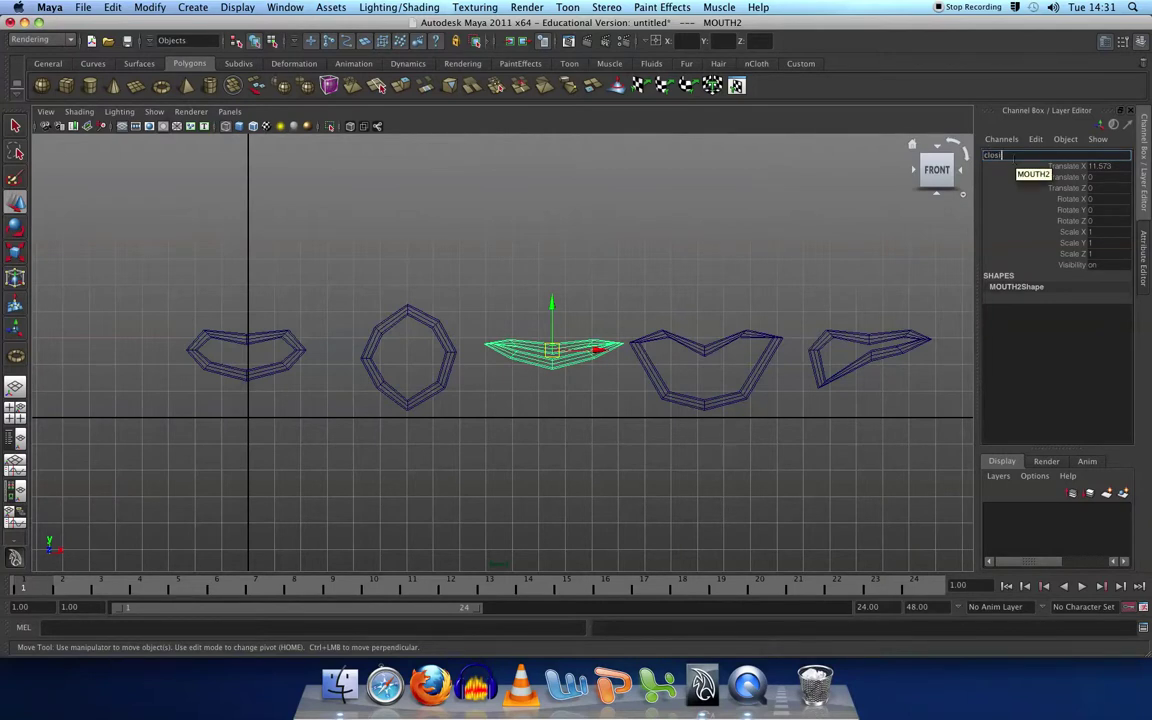
{"action": "type", "text": "lose"}
{"action": "key", "text": "Return"}
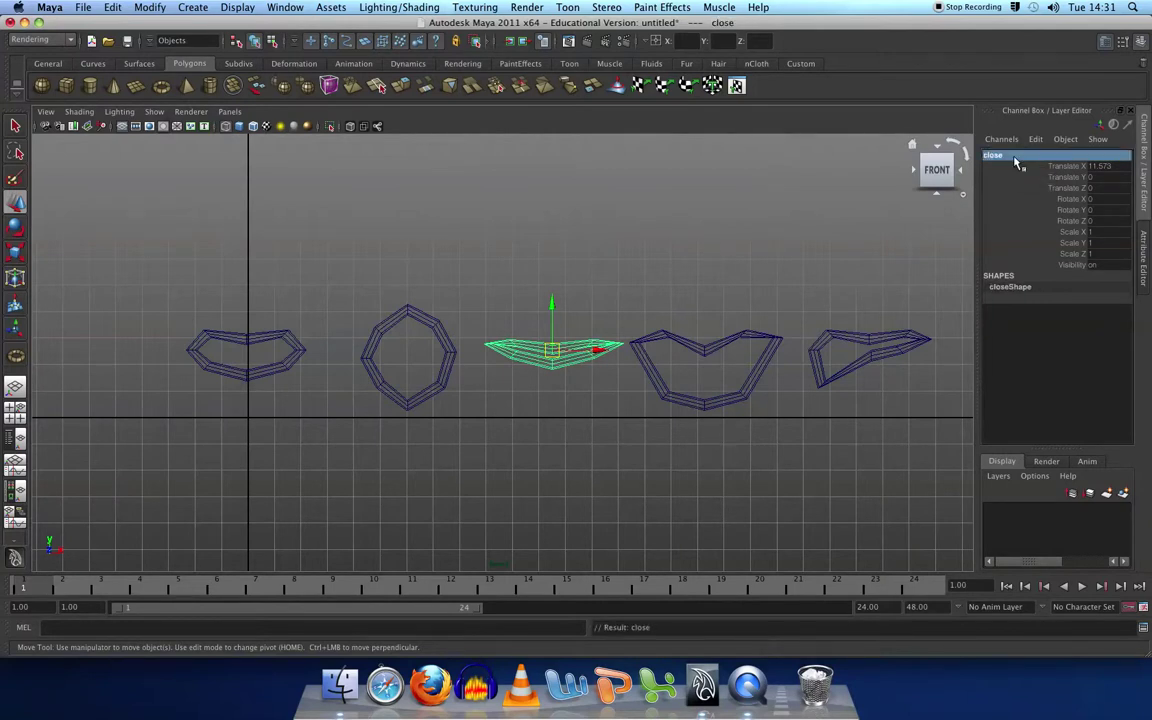
Rename the third copy, the wide open smile, as aww.
{"action": "left_click", "coordinate": [704, 400]}
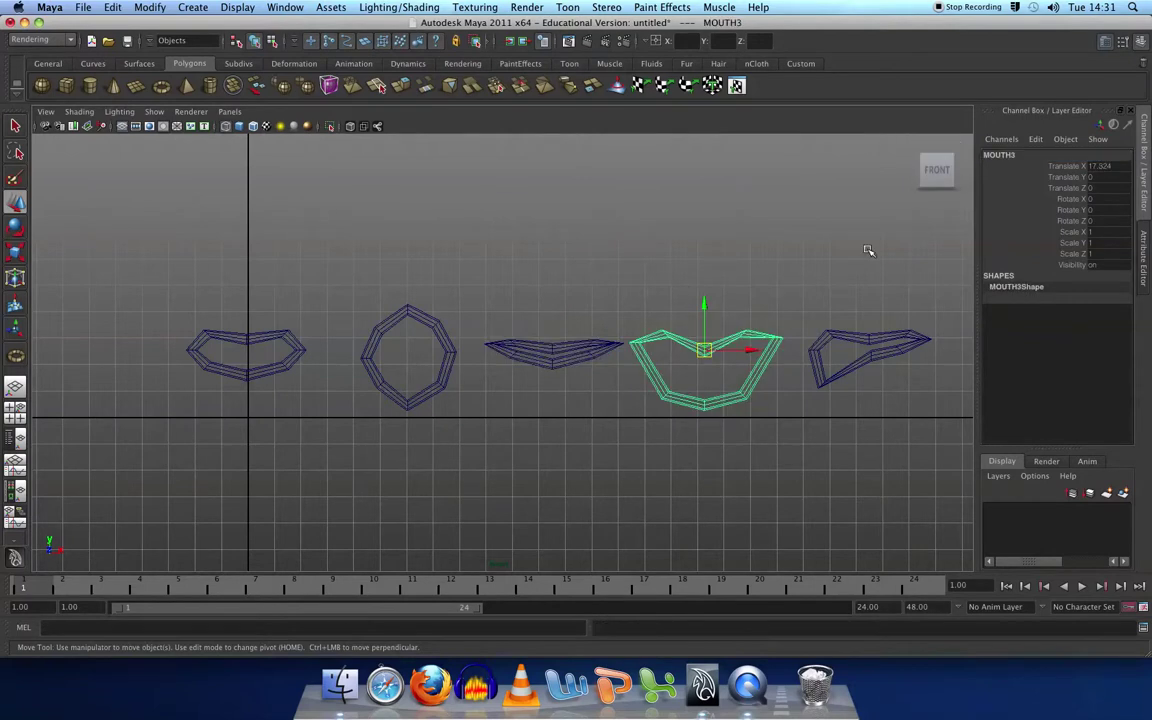
{"action": "double_click", "coordinate": [1018, 155]}
{"action": "type", "text": "aww"}
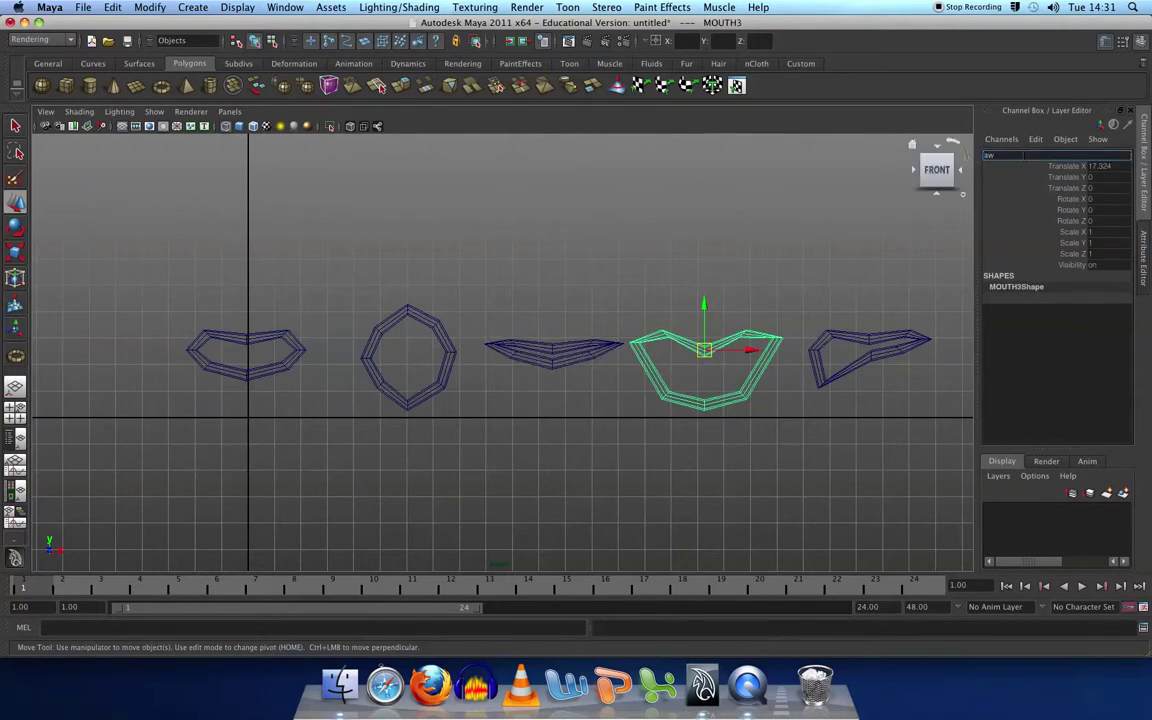
{"action": "key", "text": "Return"}
Rename the fourth copy, the lopsided mouth, as aee and clear the selection.
{"action": "left_click", "coordinate": [900, 366]}
{"action": "double_click", "coordinate": [1005, 155]}
{"action": "type", "text": "a"}
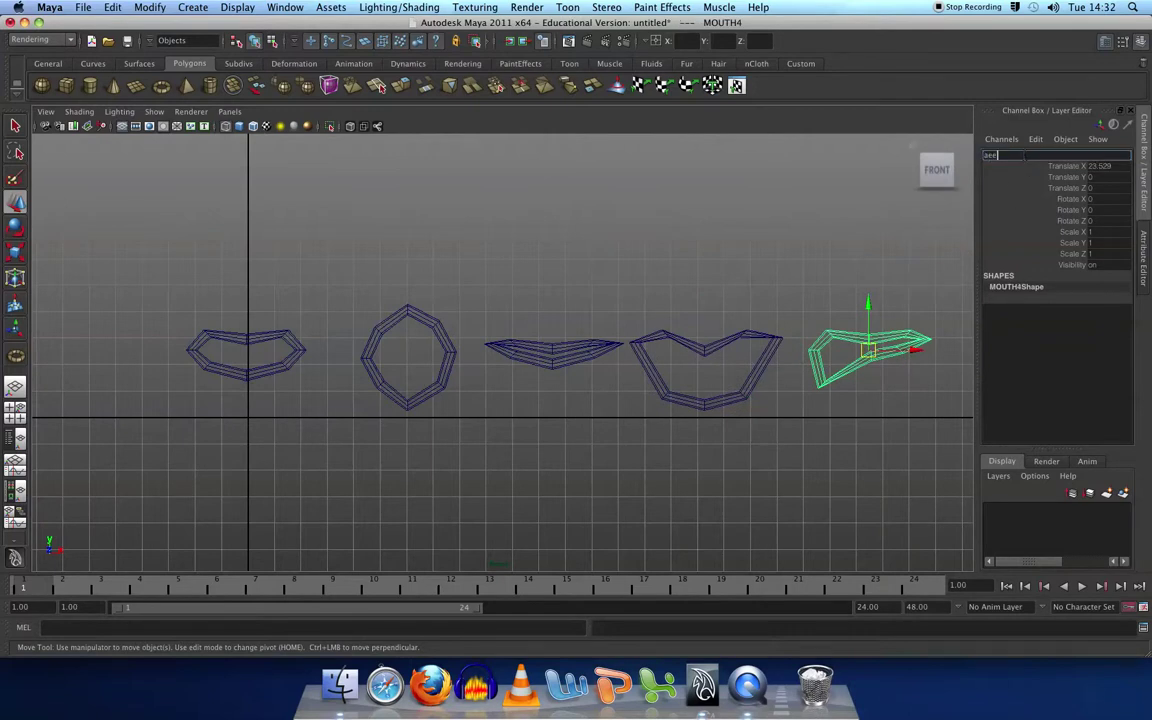
{"action": "key", "text": "Return"}
{"action": "left_click", "coordinate": [500, 235]}
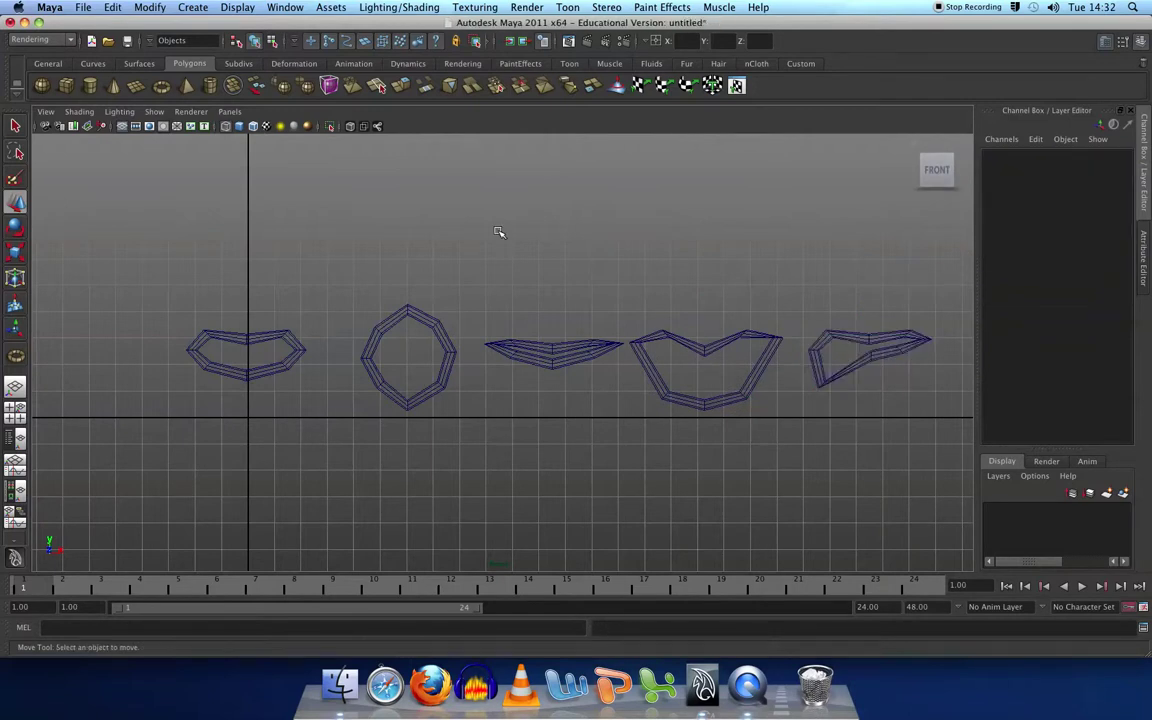
Create a blend shape named mouth_expressions from the four renamed copies, selecting the original MOUTH last as the base.
{"action": "left_click", "coordinate": [422, 311]}
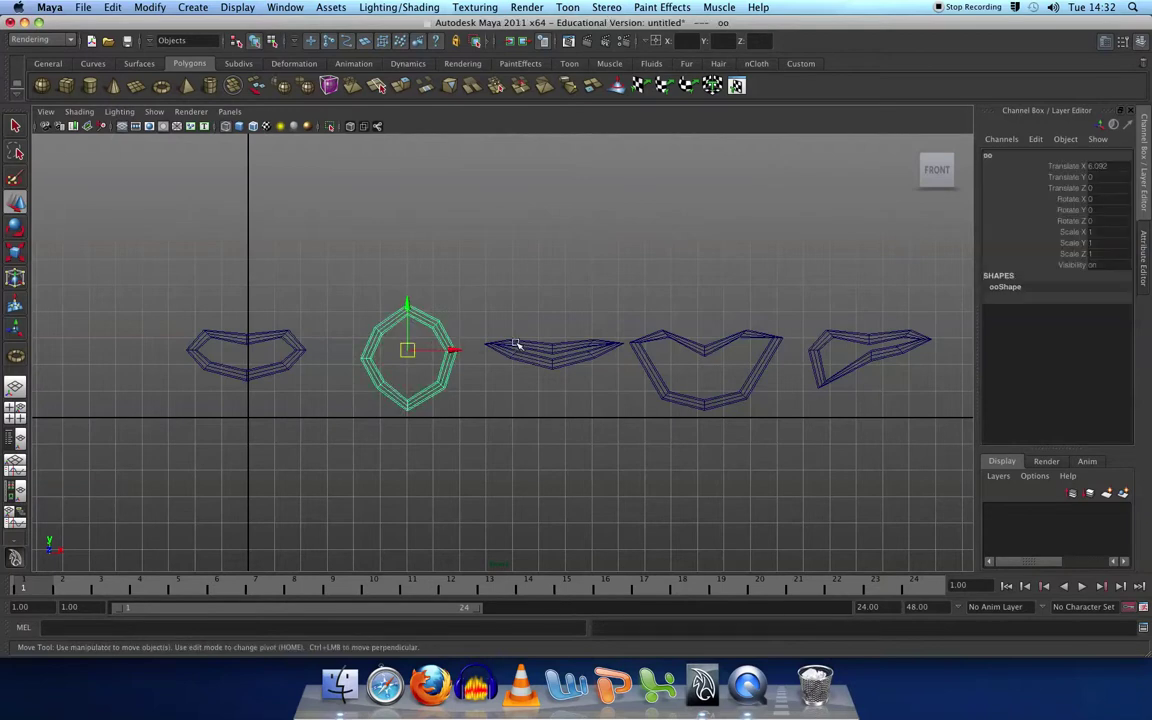
{"action": "left_click_drag", "start_coordinate": [685, 380], "coordinate": [893, 395]}
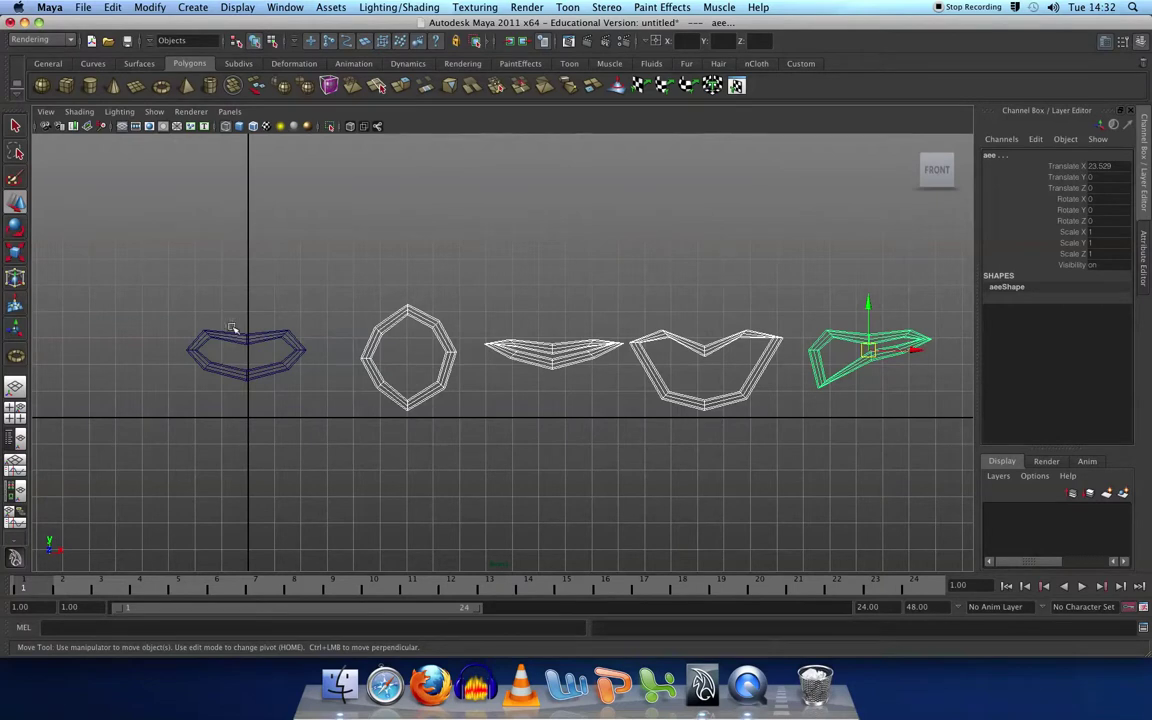
{"action": "left_click", "coordinate": [255, 356]}
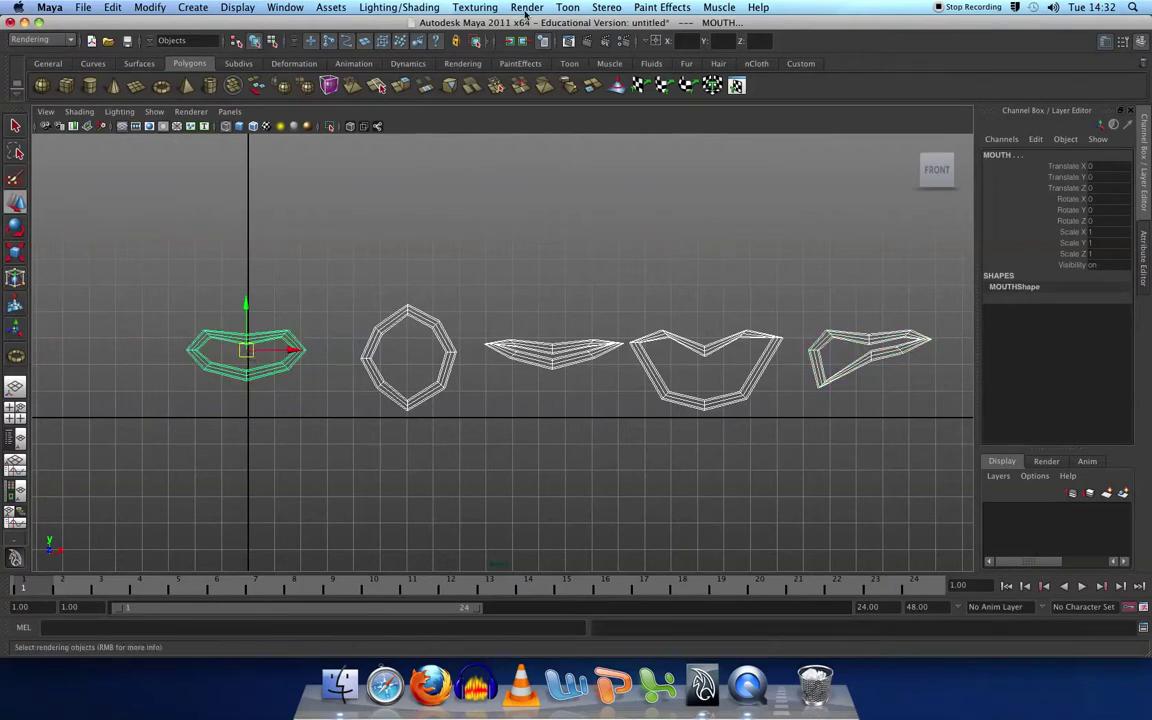
{"action": "left_click", "coordinate": [40, 40]}
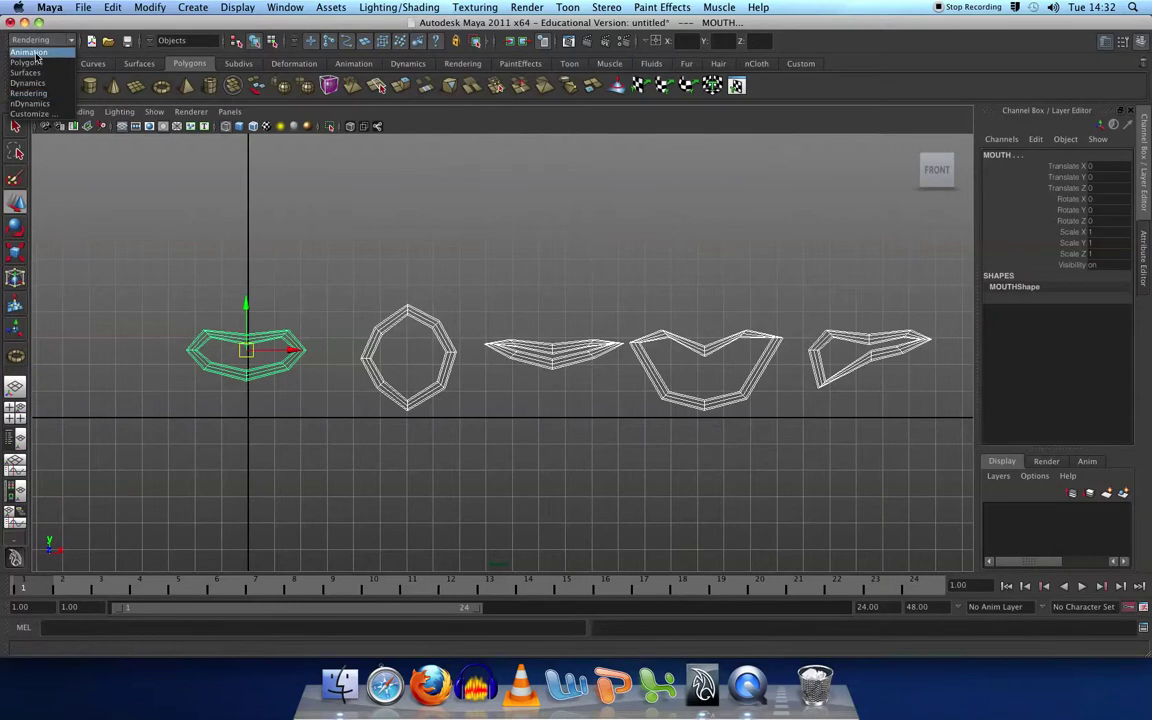
{"action": "left_click", "coordinate": [36, 53]}
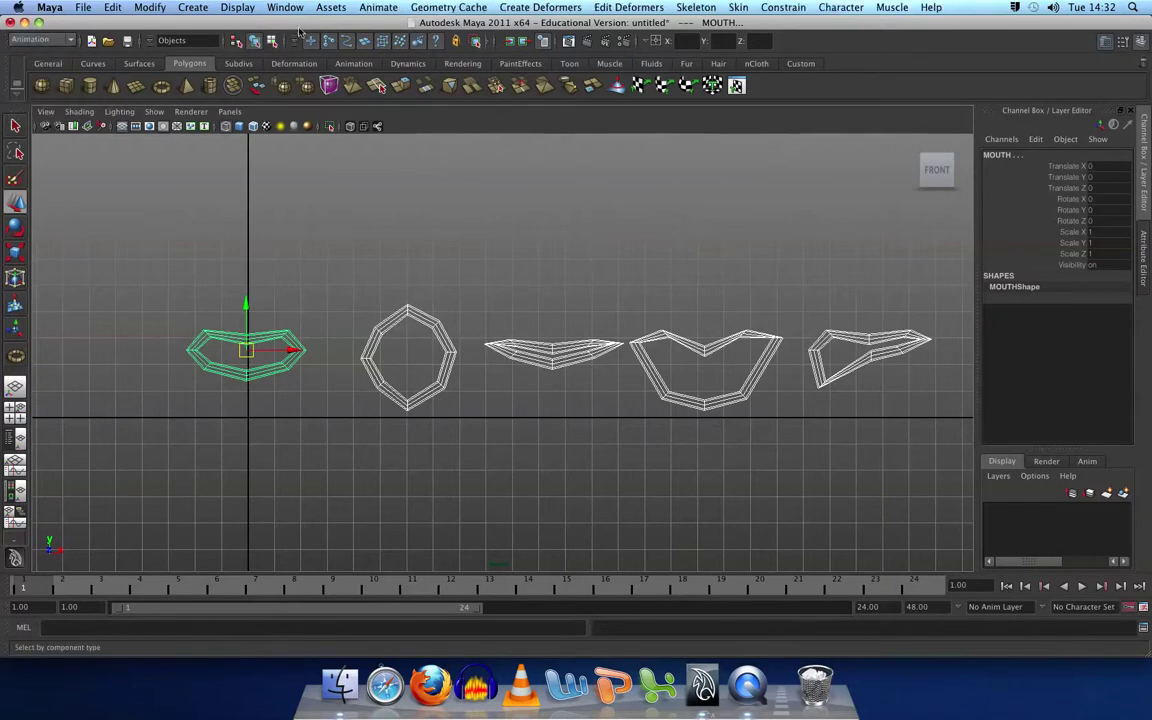
{"action": "left_click", "coordinate": [508, 8]}
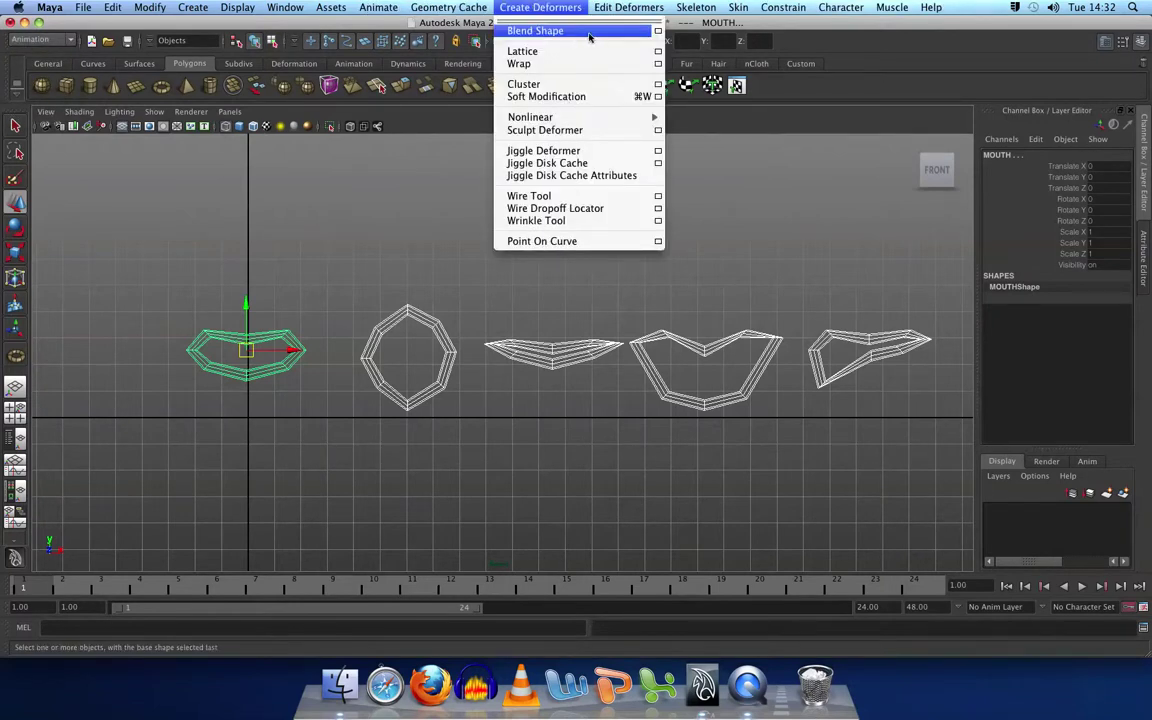
{"action": "left_click", "coordinate": [658, 32]}
{"action": "left_click", "coordinate": [776, 73]}
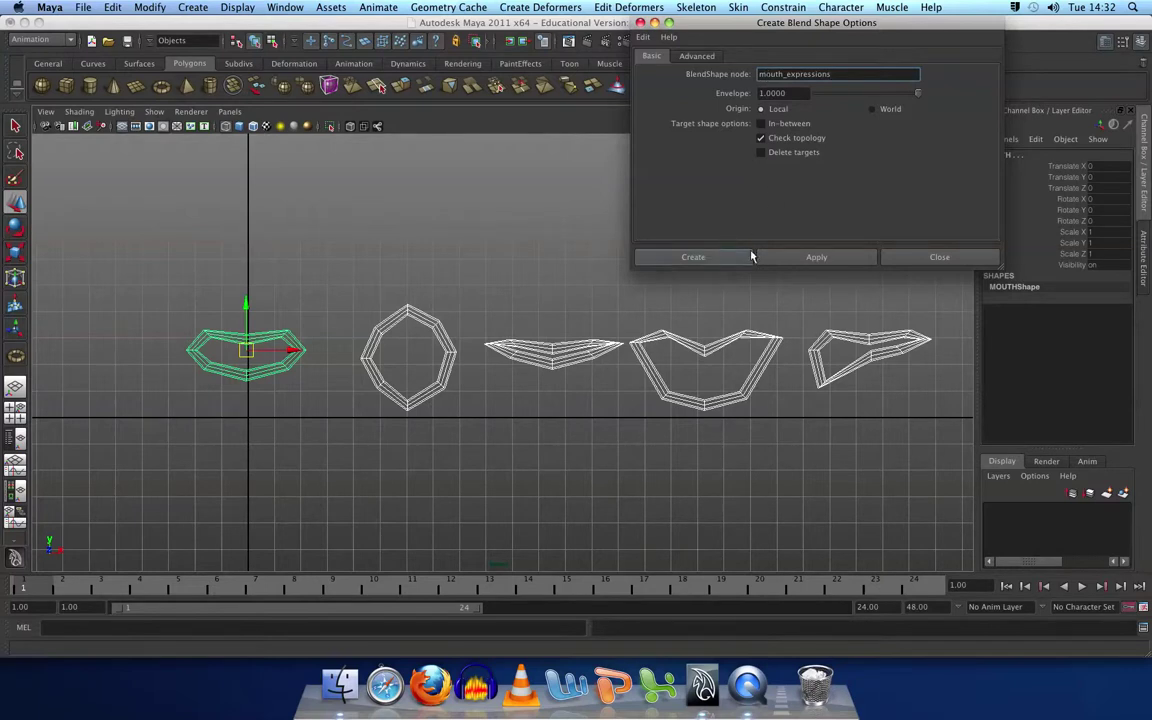
{"action": "left_click", "coordinate": [715, 257]}
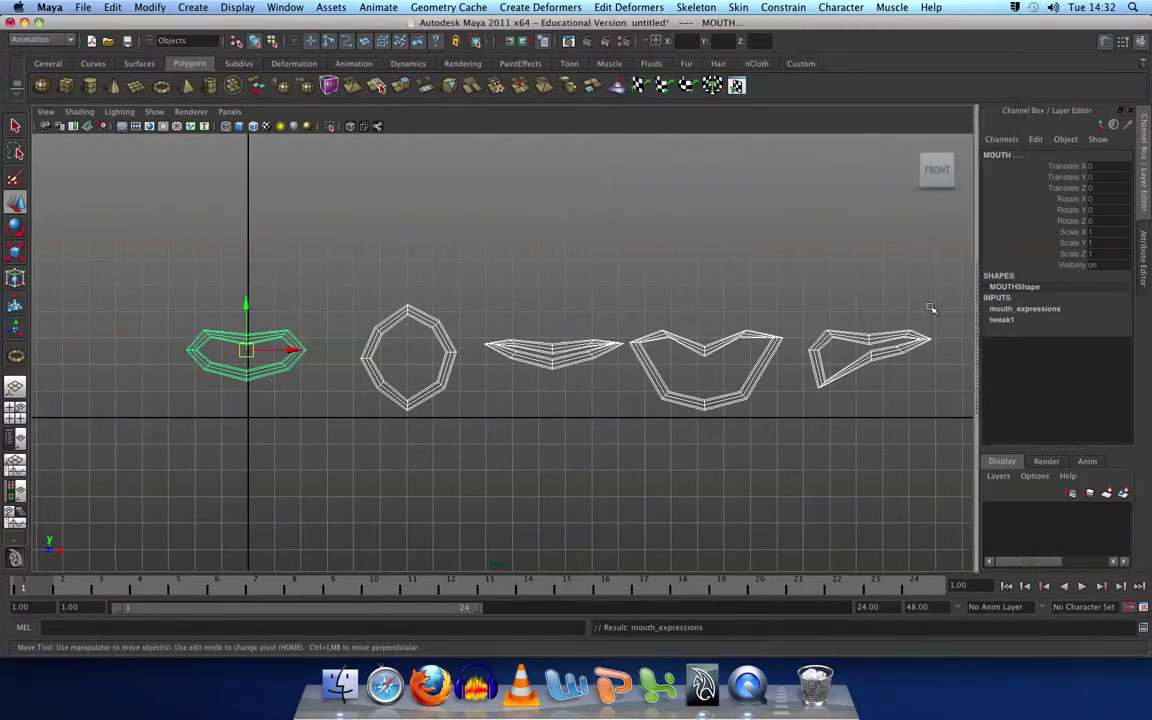
Assign the four target mouths to a new display layer and hide that layer.
{"action": "left_click", "coordinate": [478, 380]}
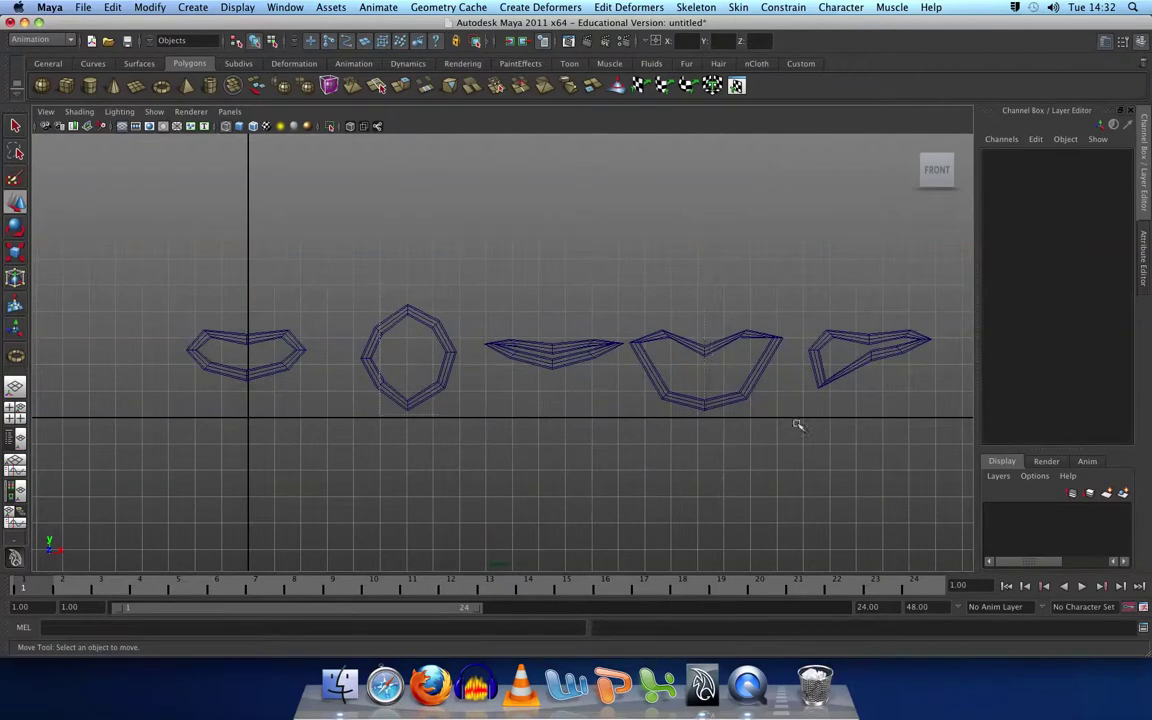
{"action": "left_click", "coordinate": [818, 382]}
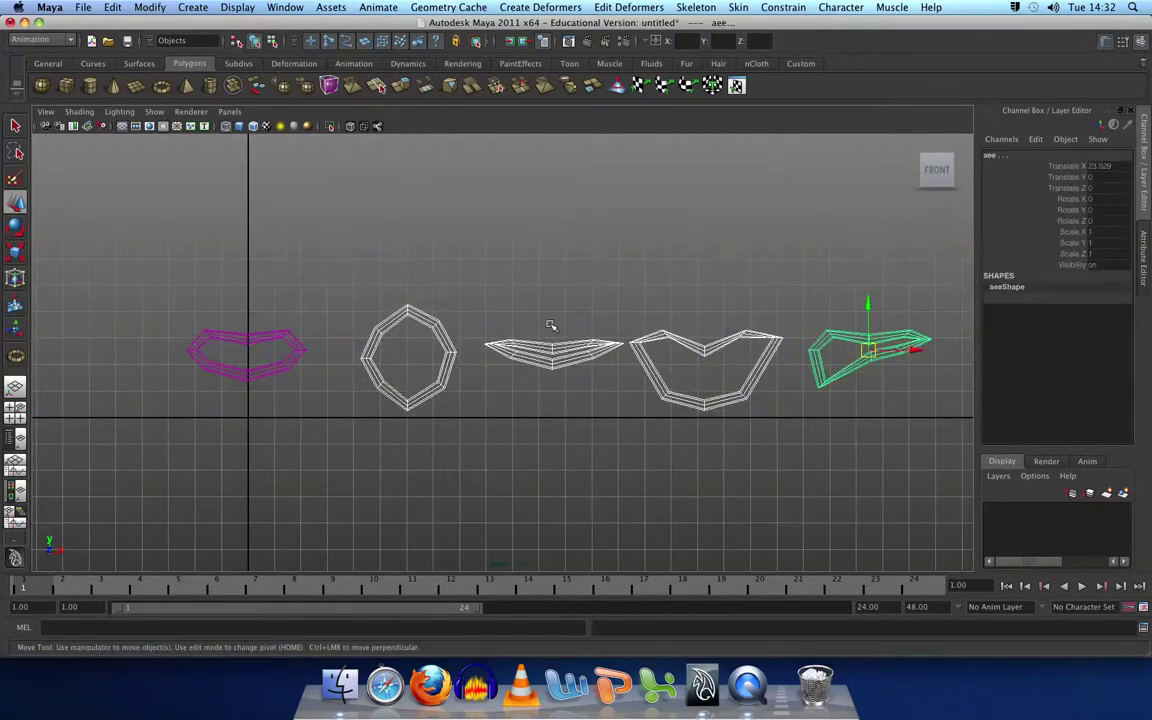
{"action": "left_click", "coordinate": [1122, 494]}
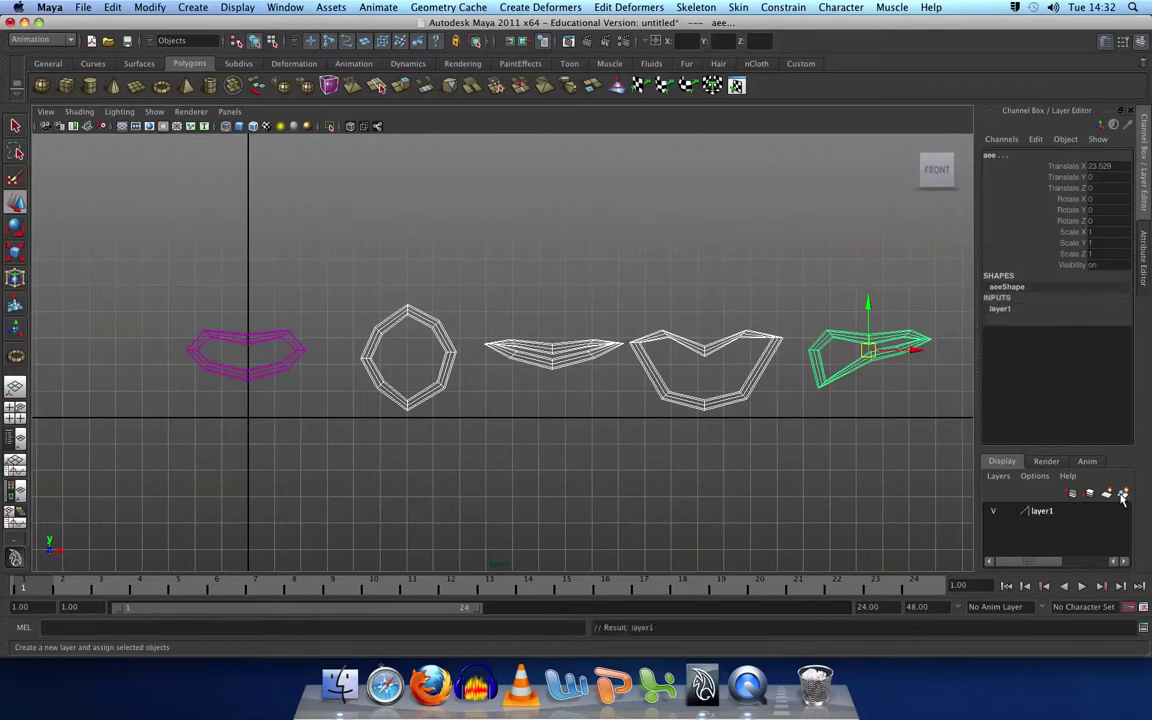
{"action": "left_click", "coordinate": [995, 513]}
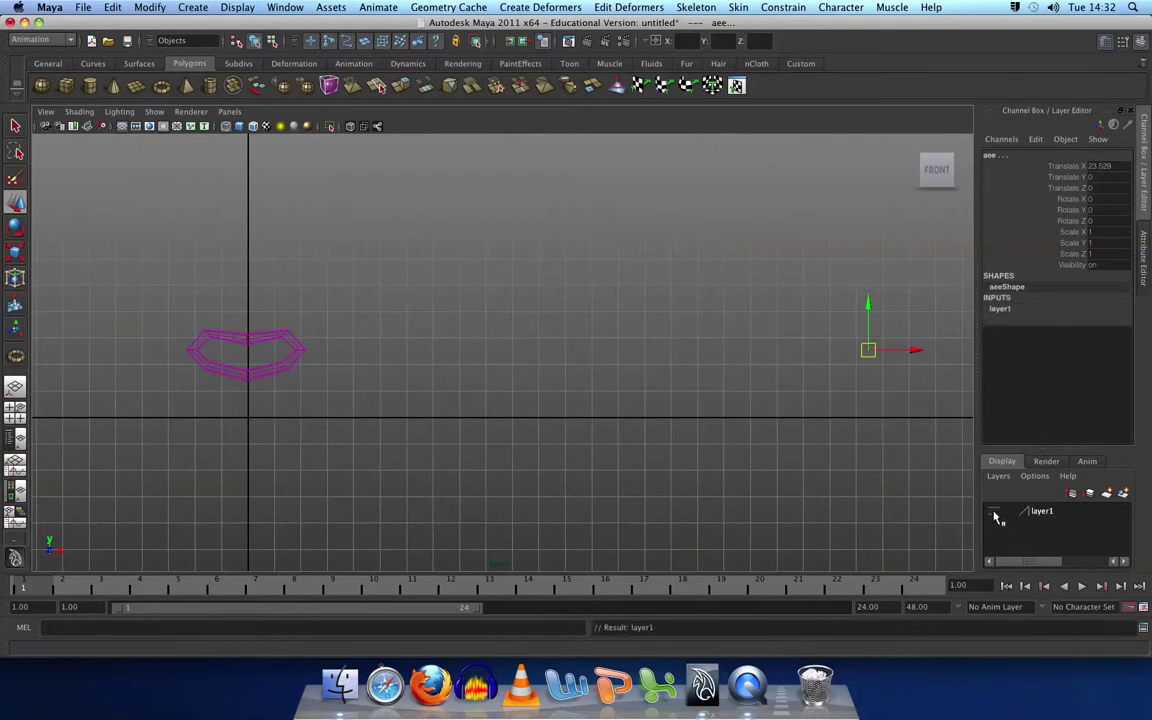
{"action": "left_click", "coordinate": [474, 372]}
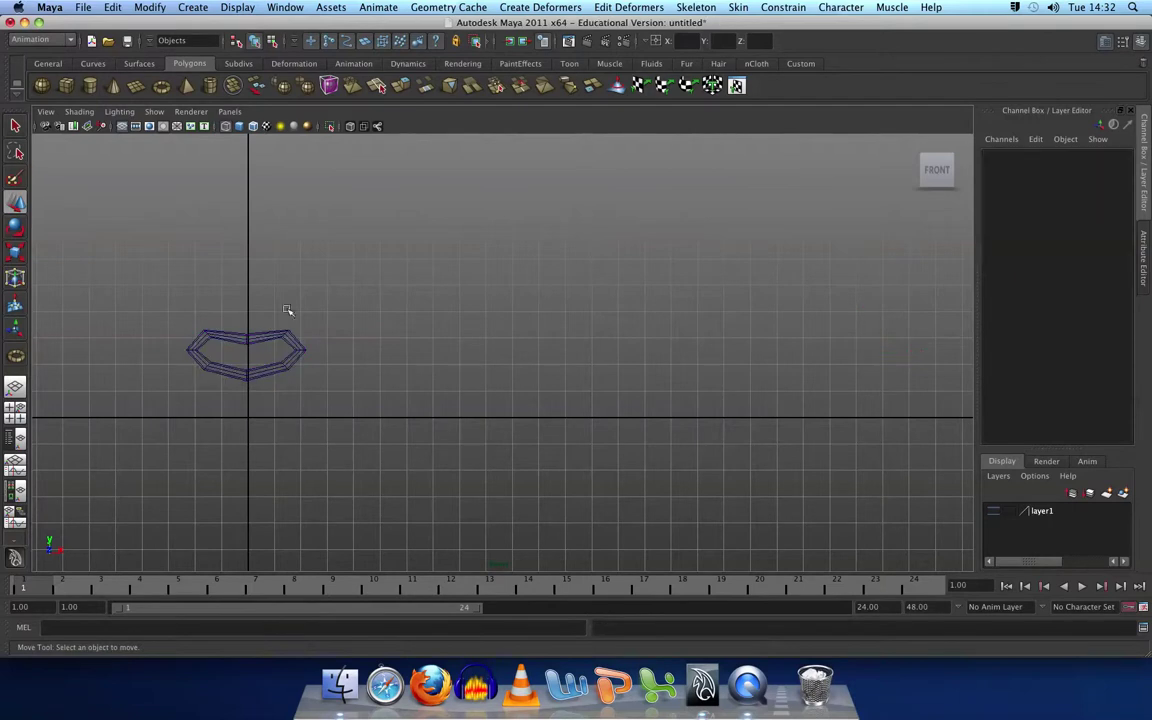
Frame the original MOUTH and open the Blend Shape editor, placing its window beside the mouth.
{"action": "left_click", "coordinate": [284, 373]}
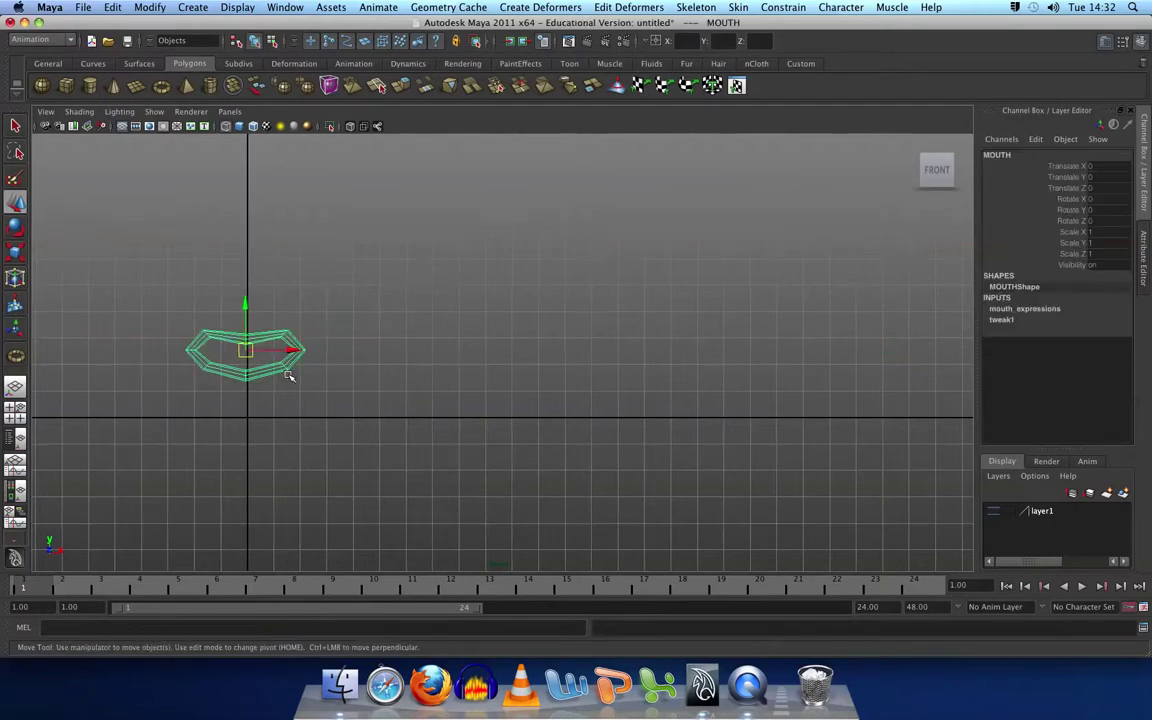
{"action": "scroll", "coordinate": [289, 376], "scroll_direction": "up", "scroll_amount": 2}
{"action": "middle_click_drag", "start_coordinate": [249, 378], "coordinate": [632, 388], "text": "alt"}
{"action": "right_click_drag", "start_coordinate": [530, 387], "coordinate": [601, 386], "text": "alt"}
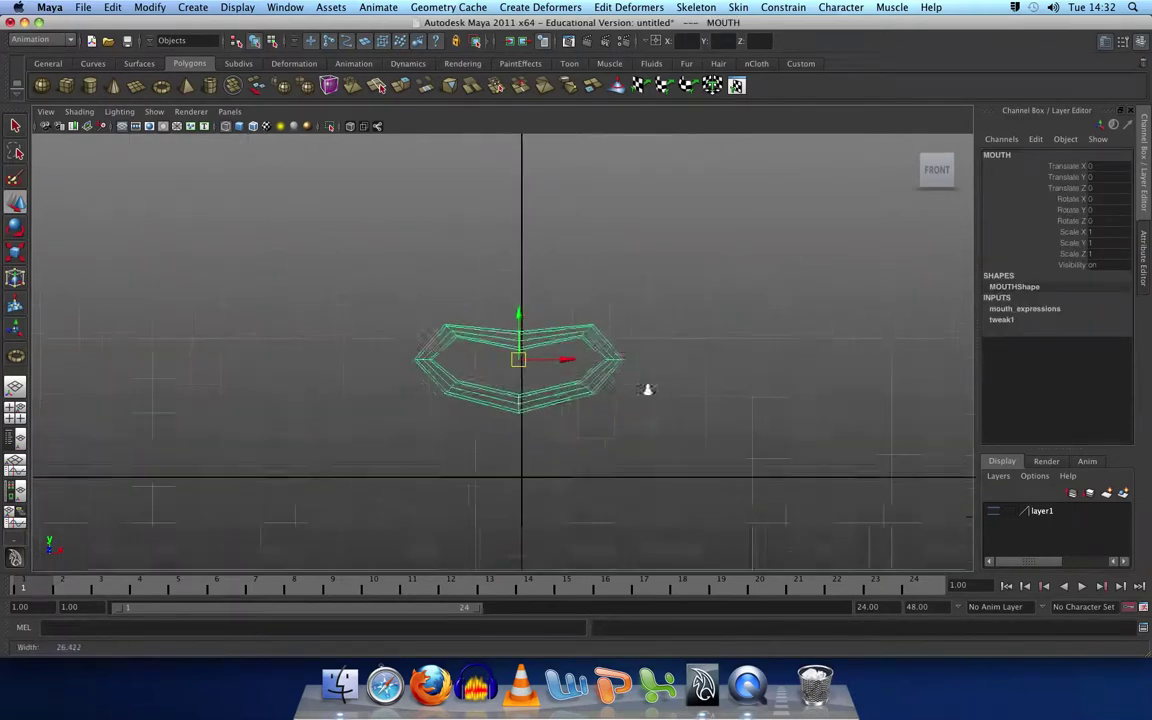
{"action": "scroll", "coordinate": [601, 386], "scroll_direction": "up", "scroll_amount": 2}
{"action": "left_click", "coordinate": [625, 315]}
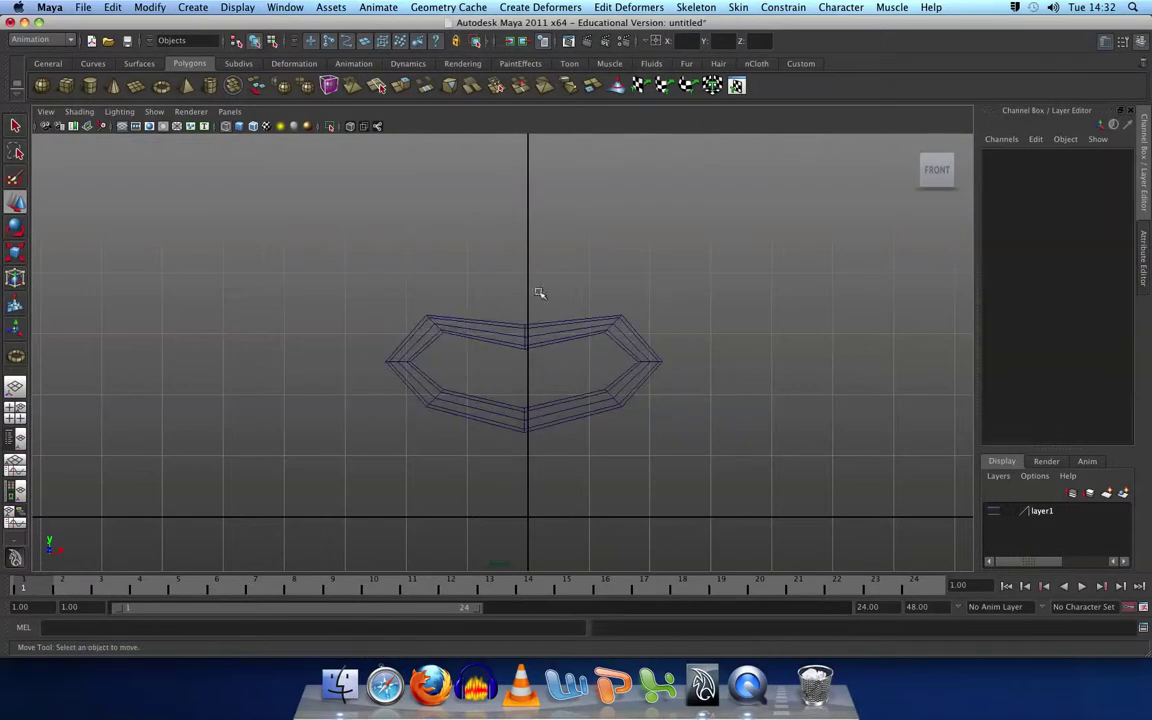
{"action": "left_click", "coordinate": [287, 8]}
{"action": "mouse_move", "coordinate": [313, 58]}
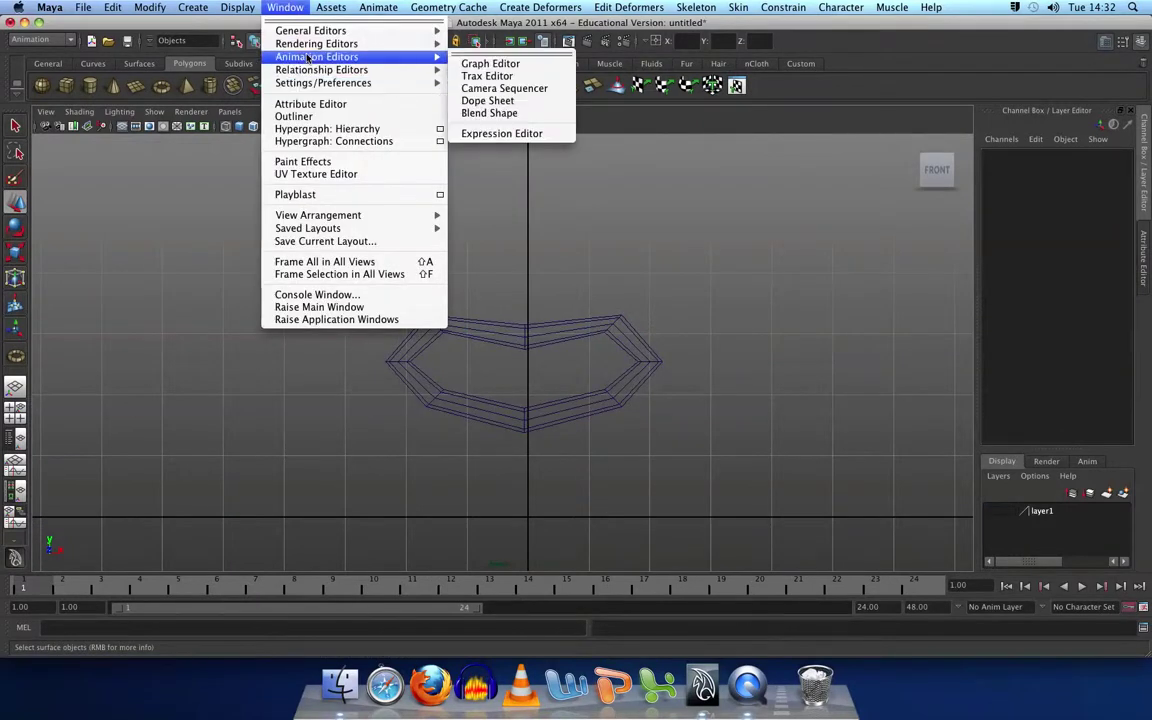
{"action": "left_click", "coordinate": [509, 115]}
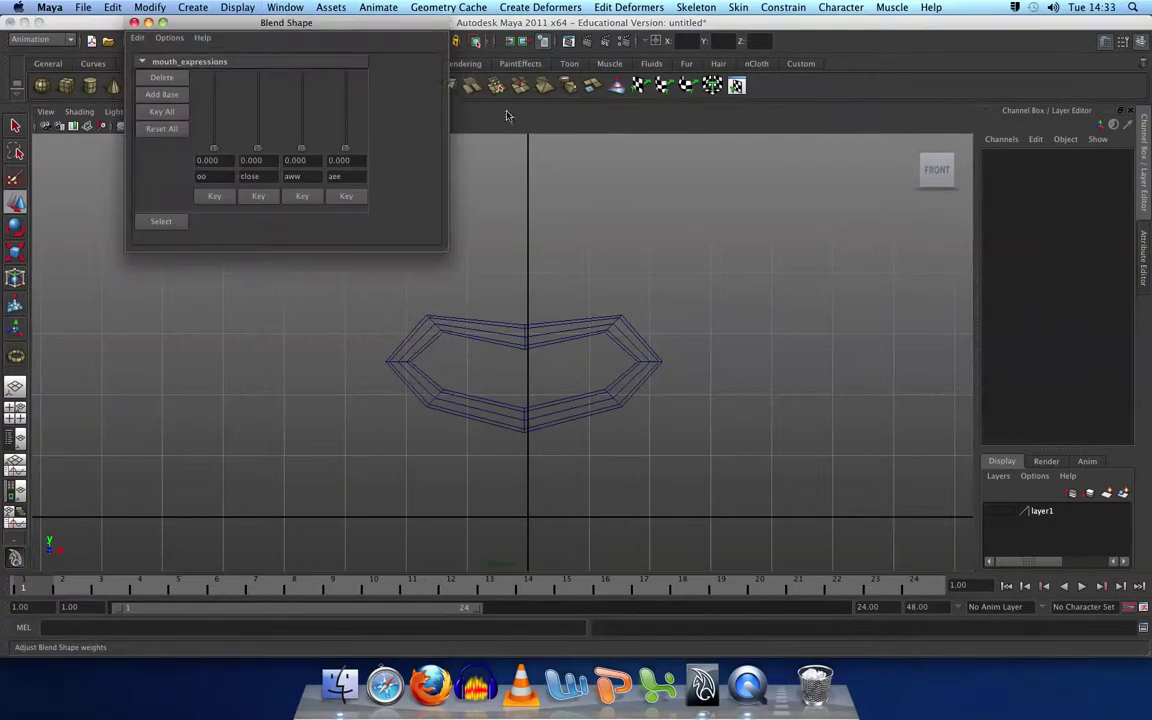
{"action": "left_click_drag", "start_coordinate": [305, 33], "coordinate": [837, 211]}
{"action": "middle_click_drag", "start_coordinate": [481, 313], "coordinate": [256, 302], "text": "alt"}
{"action": "left_click_drag", "start_coordinate": [729, 201], "coordinate": [623, 200]}
Try out the blend shape sliders, then set the close weight to 1 and key all weights at frame 1.
{"action": "left_click_drag", "start_coordinate": [642, 328], "coordinate": [744, 367]}
{"action": "left_click_drag", "start_coordinate": [772, 327], "coordinate": [792, 363]}
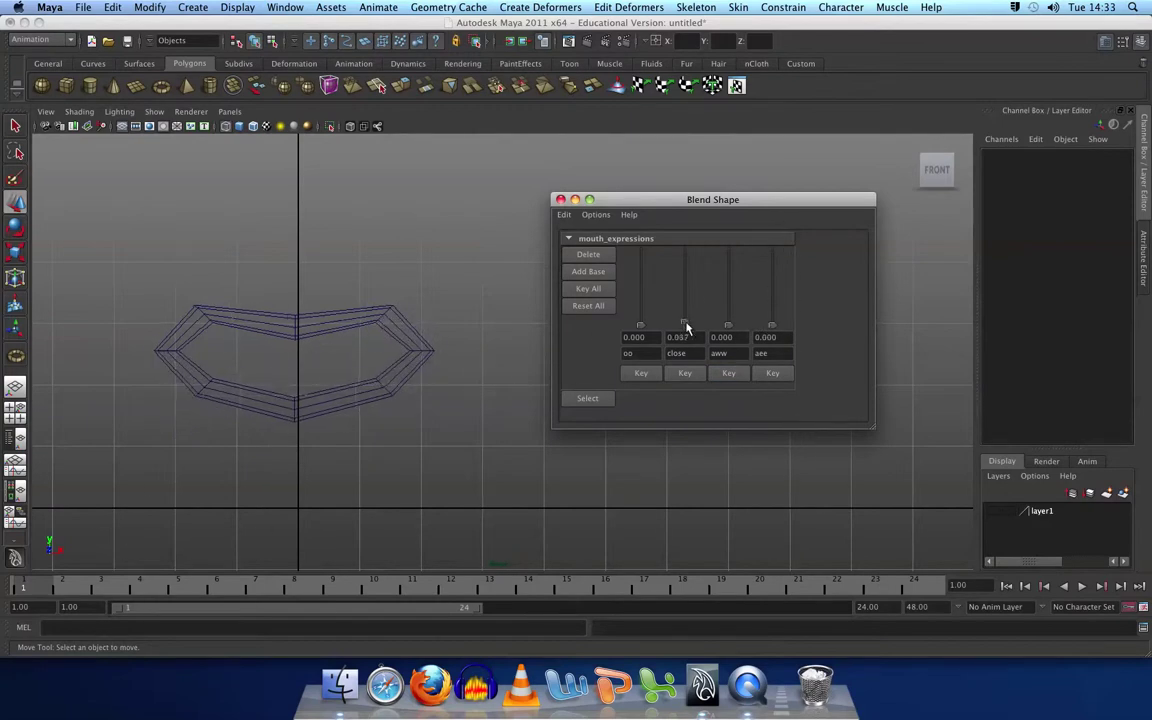
{"action": "left_click_drag", "start_coordinate": [684, 325], "coordinate": [701, 237]}
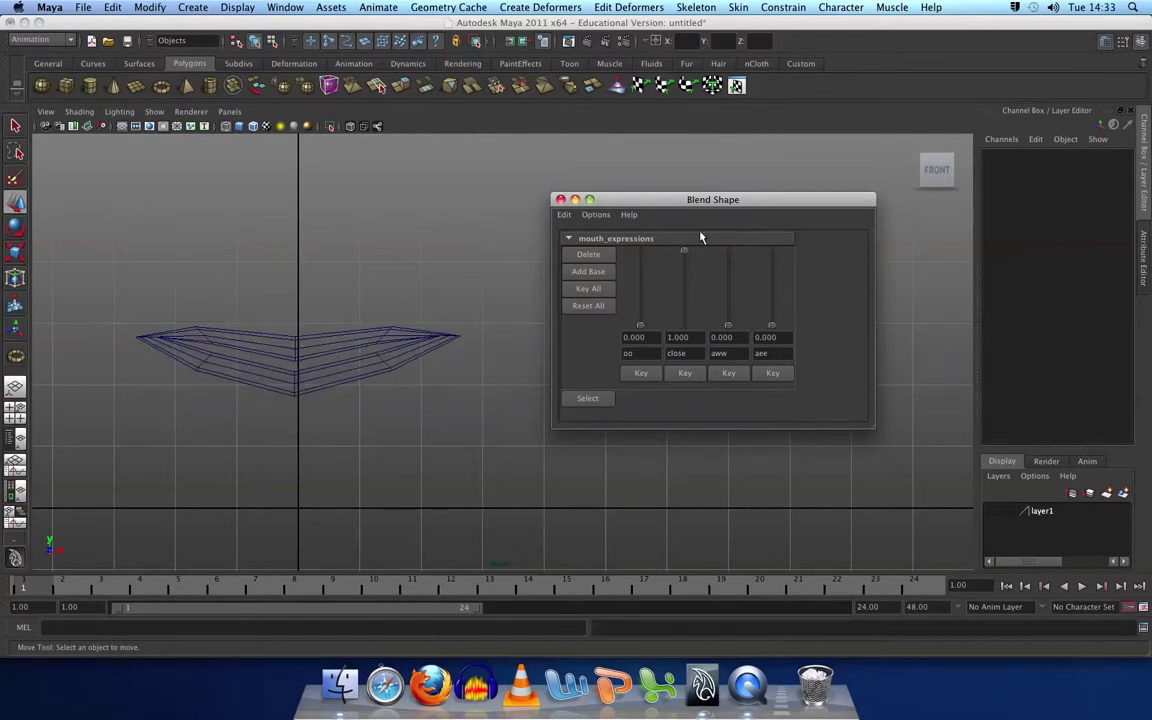
{"action": "left_click", "coordinate": [590, 290]}
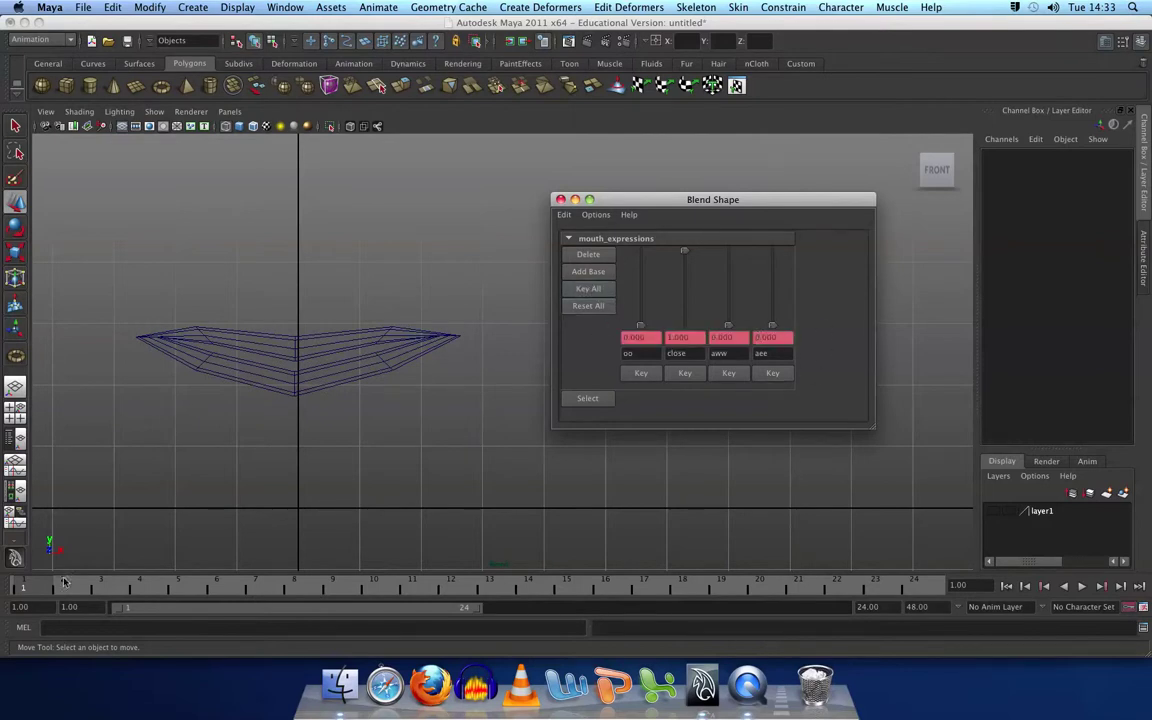
At frame 5, set the close weight to 0.450 and the oo weight to 0.174, and key all weights.
{"action": "left_click_drag", "start_coordinate": [35, 590], "coordinate": [180, 597]}
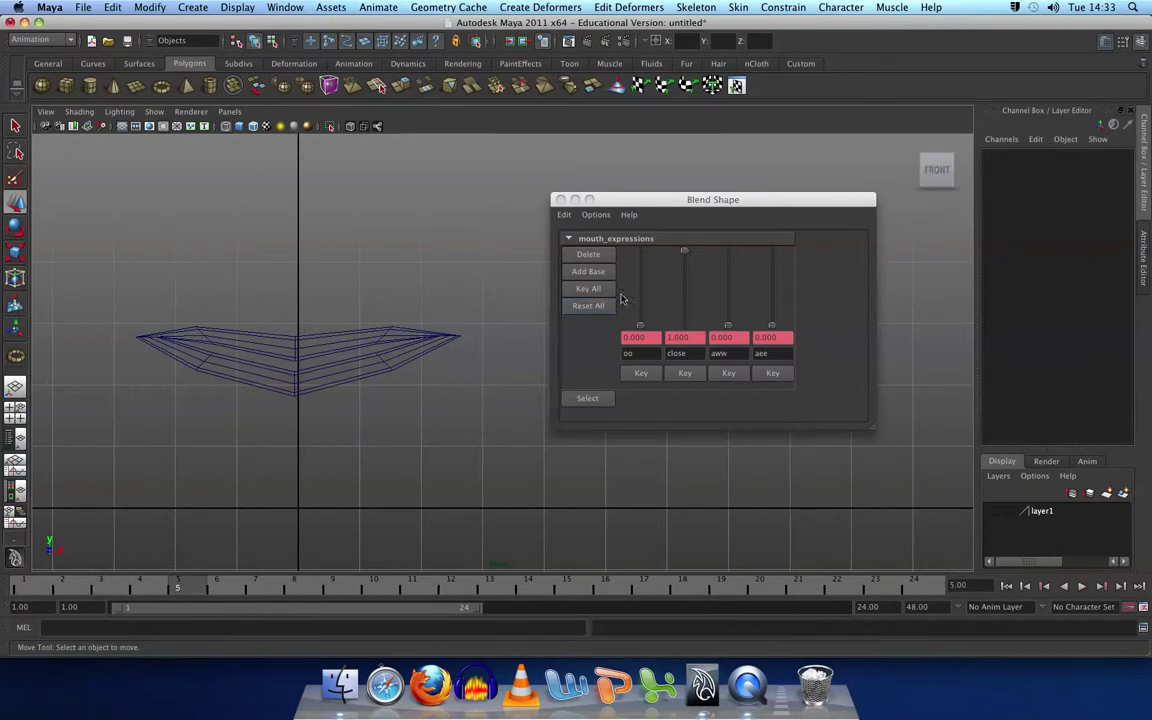
{"action": "left_click_drag", "start_coordinate": [683, 255], "coordinate": [684, 291]}
{"action": "left_click_drag", "start_coordinate": [638, 325], "coordinate": [640, 312]}
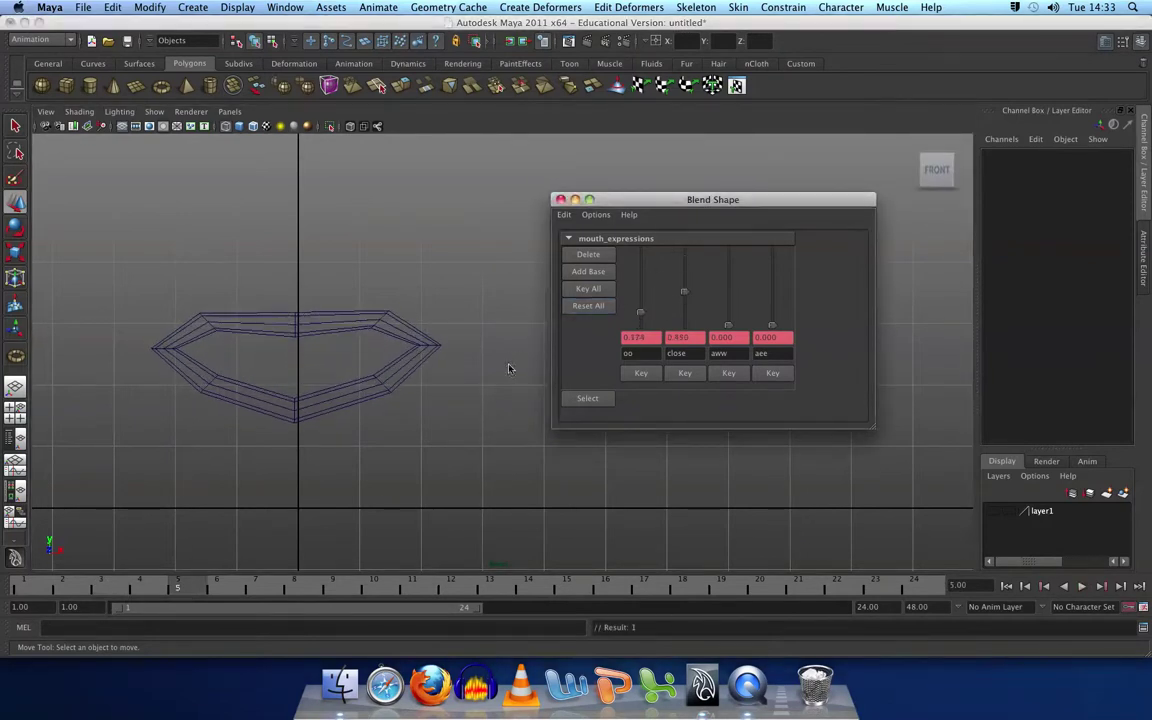
{"action": "mouse_move", "coordinate": [189, 592]}
{"action": "left_mouse_down"}
{"action": "mouse_move", "coordinate": [72, 592]}
{"action": "mouse_move", "coordinate": [195, 599]}
{"action": "left_mouse_up"}
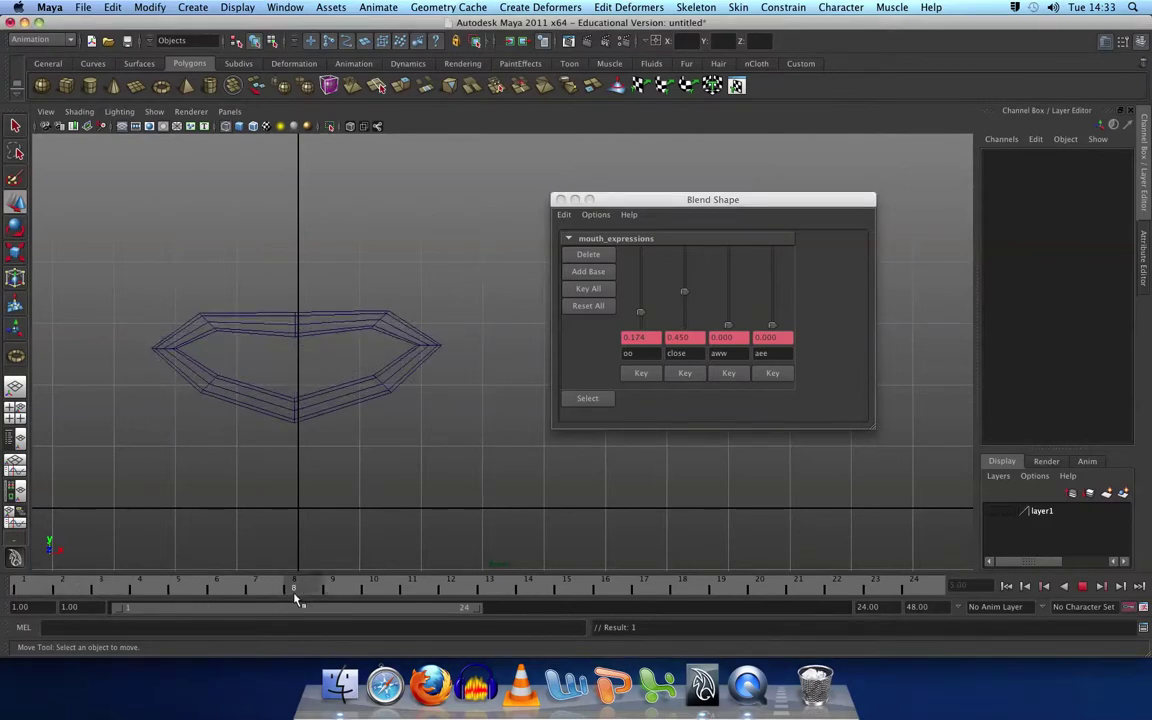
At frame 8, set the oo weight to 0, close to 0.165 and aww to 0.587, and key all weights.
{"action": "left_click_drag", "start_coordinate": [296, 598], "coordinate": [296, 598]}
{"action": "left_click_drag", "start_coordinate": [641, 312], "coordinate": [640, 340]}
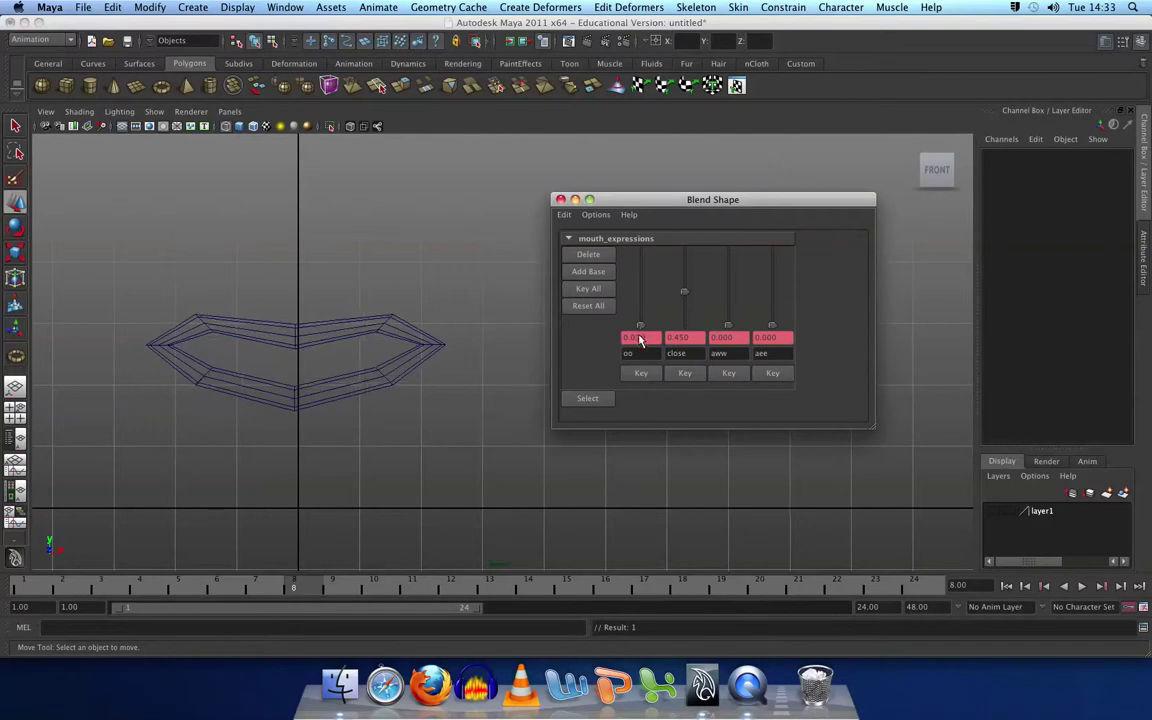
{"action": "left_click_drag", "start_coordinate": [688, 296], "coordinate": [728, 281]}
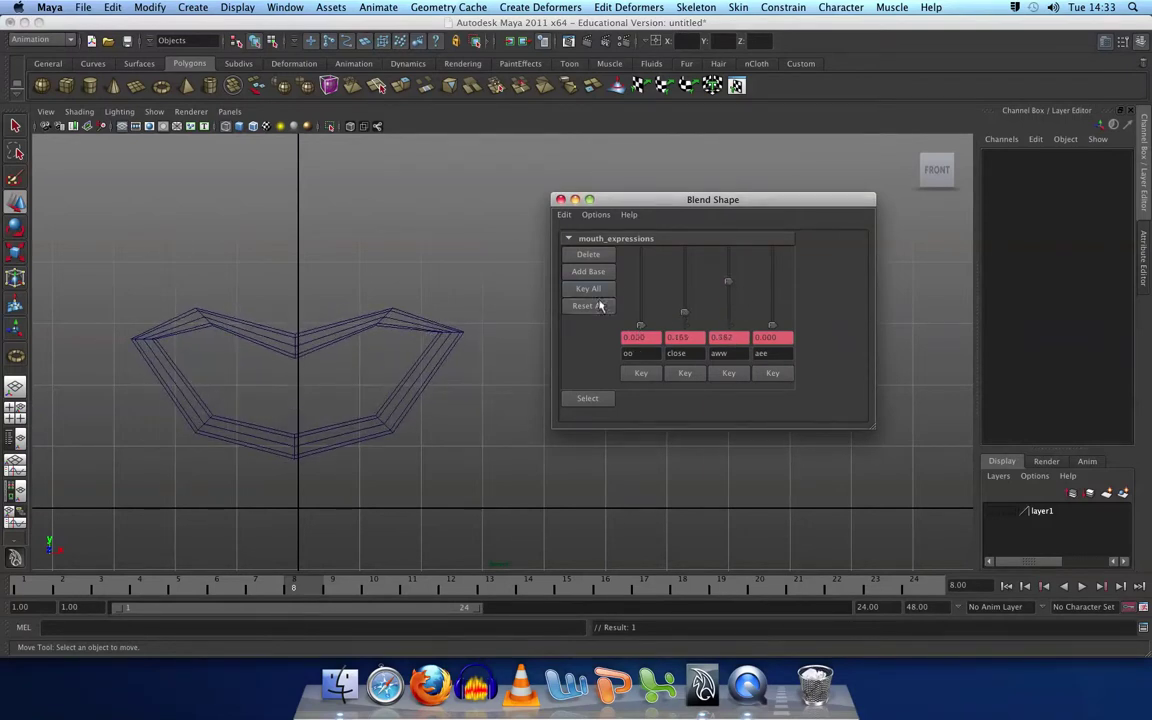
At frame 12, set the close weight to 1.000 and the aww weight to 0.229, and key all weights.
{"action": "left_click_drag", "start_coordinate": [366, 592], "coordinate": [450, 585]}
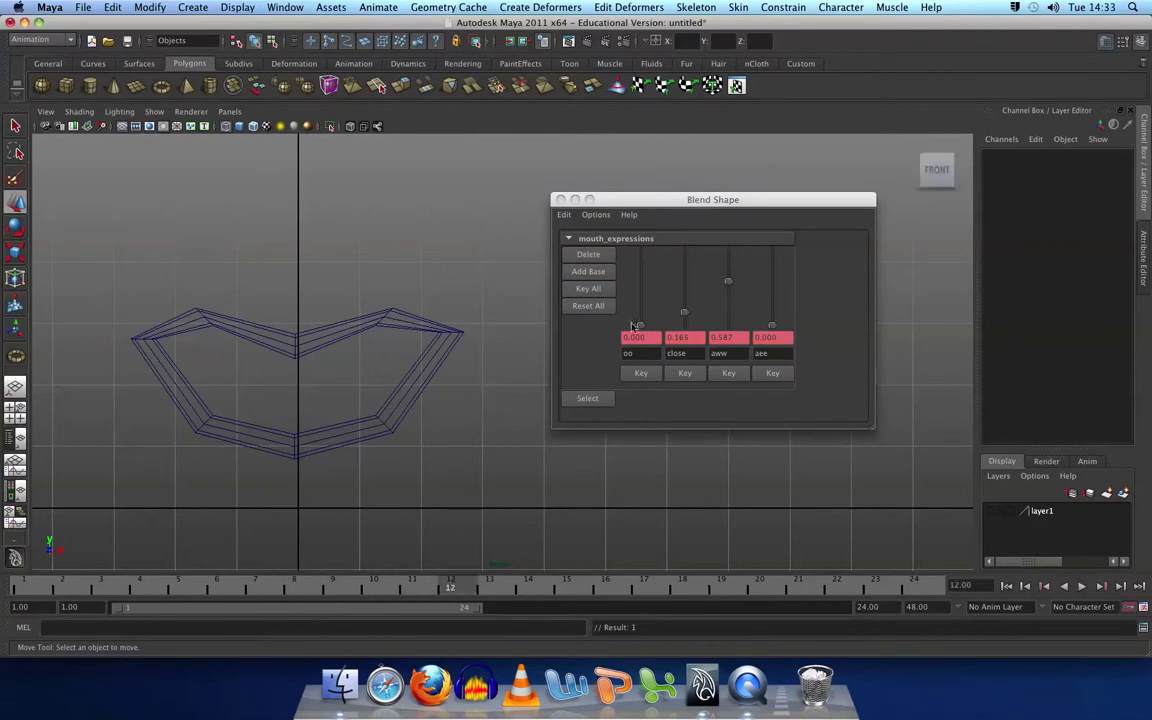
{"action": "left_click_drag", "start_coordinate": [687, 323], "coordinate": [697, 209]}
{"action": "left_click_drag", "start_coordinate": [736, 290], "coordinate": [729, 308]}
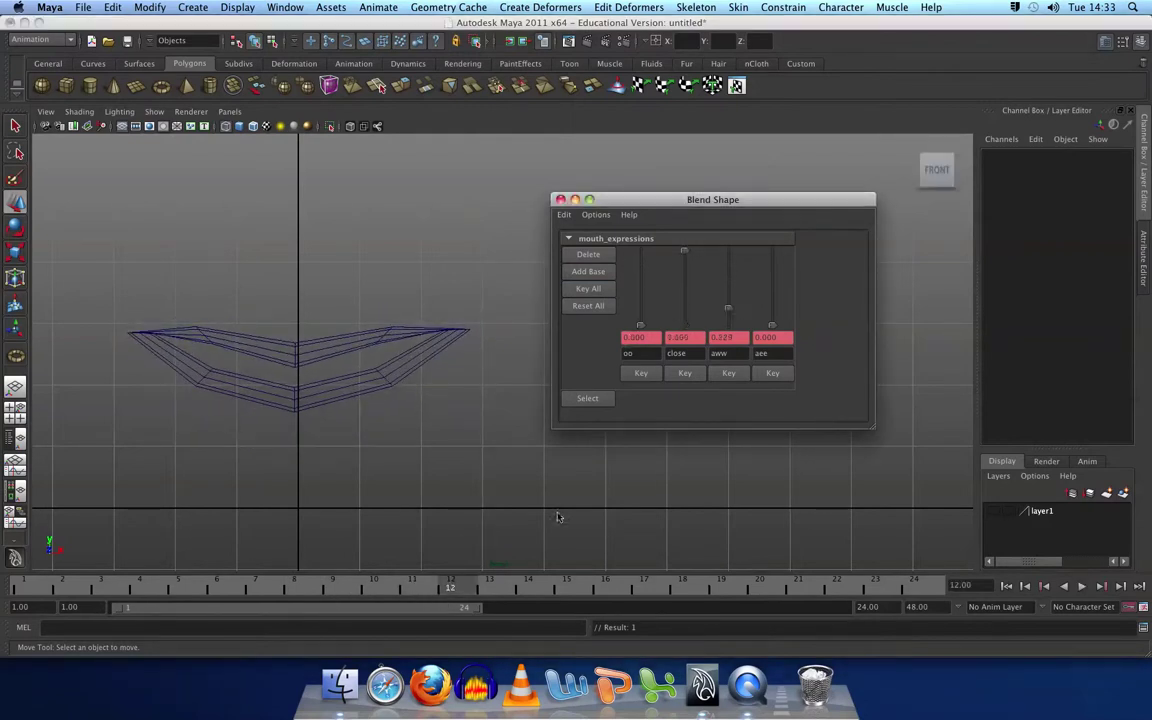
At frame 16, set the aee weight to 0.514 and the close weight to 0.541, and key all weights.
{"action": "left_click_drag", "start_coordinate": [480, 586], "coordinate": [617, 598]}
{"action": "left_click_drag", "start_coordinate": [766, 323], "coordinate": [772, 287]}
{"action": "left_click_drag", "start_coordinate": [687, 257], "coordinate": [685, 285]}
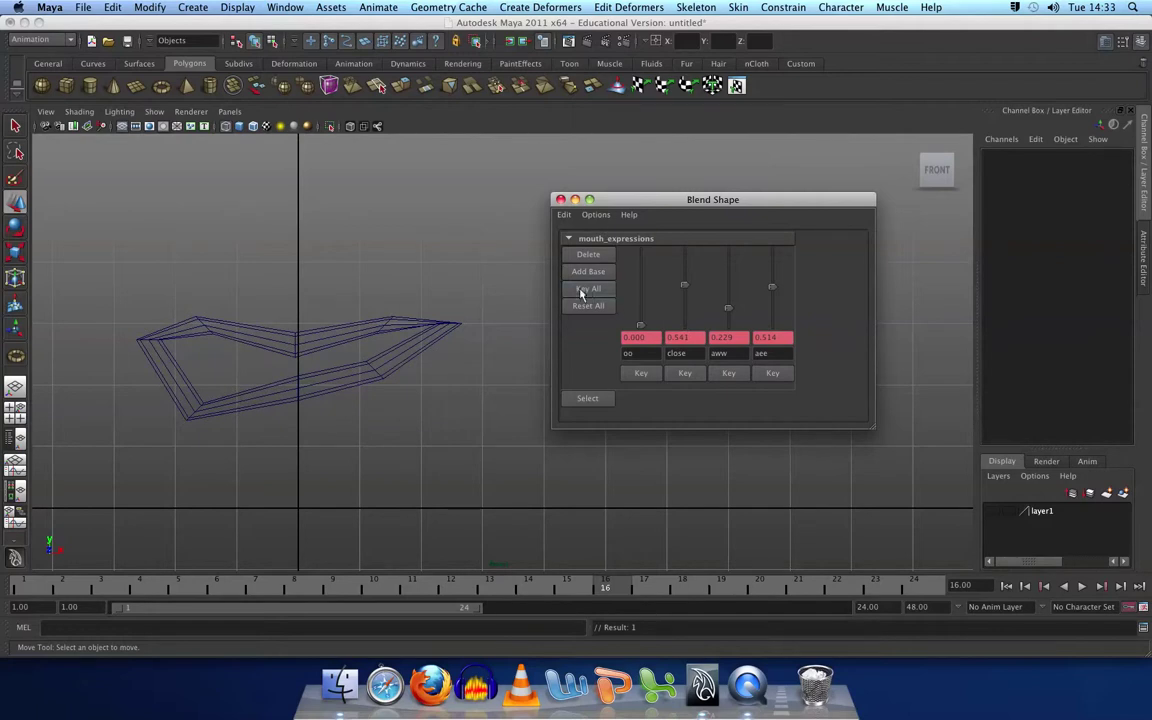
Key all weights at frame 20 with only oo raised to its maximum, and at frame 23 with oo at 0 and close at 1.000.
{"action": "left_click", "coordinate": [766, 588]}
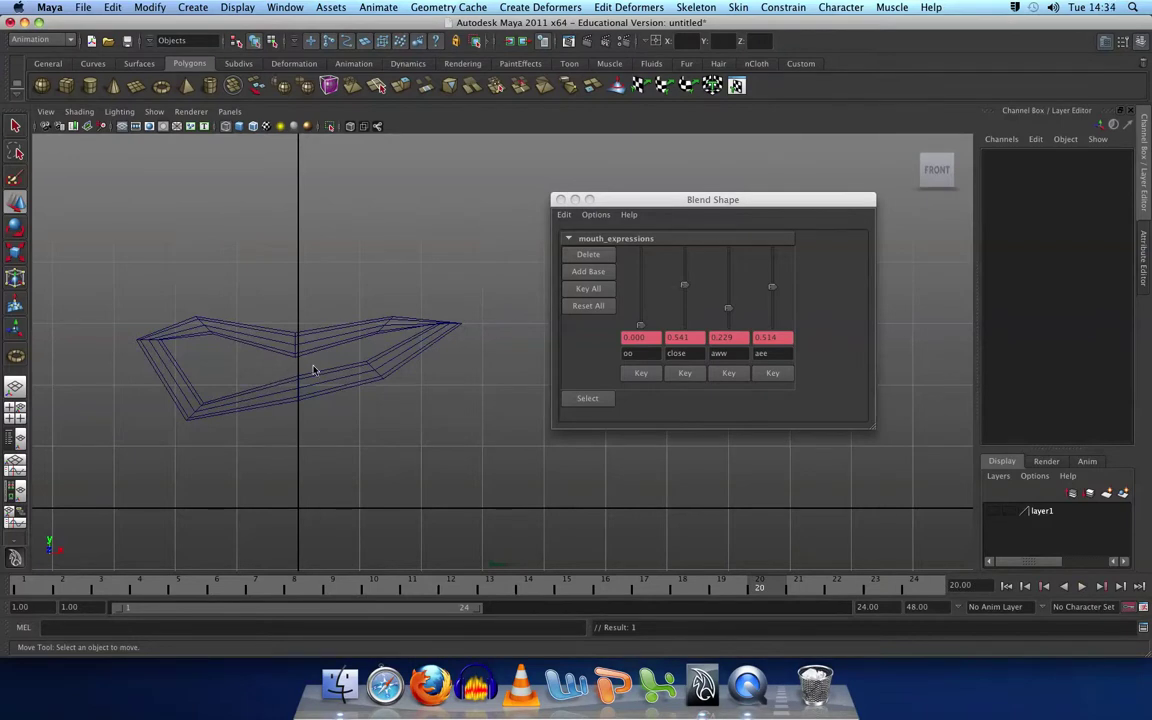
{"action": "left_click_drag", "start_coordinate": [640, 323], "coordinate": [684, 325]}
{"action": "left_click_drag", "start_coordinate": [771, 289], "coordinate": [733, 369]}
{"action": "left_click_drag", "start_coordinate": [640, 300], "coordinate": [640, 250]}
{"action": "left_click_drag", "start_coordinate": [780, 587], "coordinate": [875, 587]}
{"action": "left_click_drag", "start_coordinate": [640, 255], "coordinate": [684, 250]}
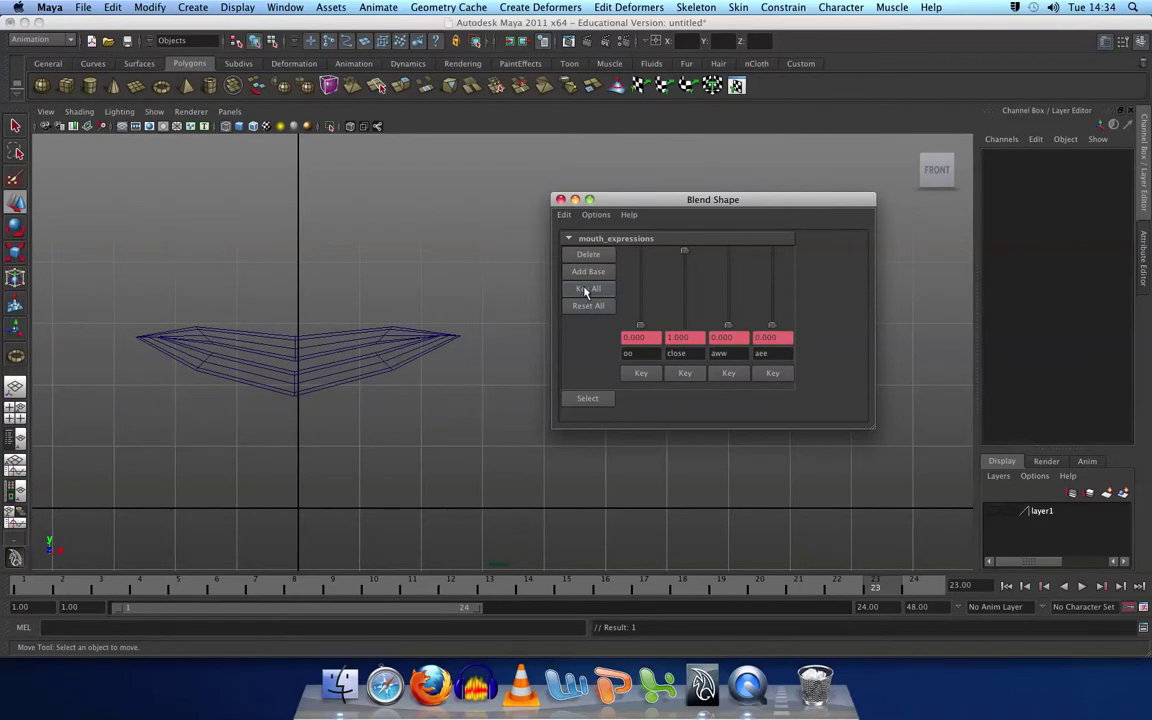
Play the keyed mouth animation from the first frame and stop the playback.
{"action": "left_click", "coordinate": [1006, 586]}
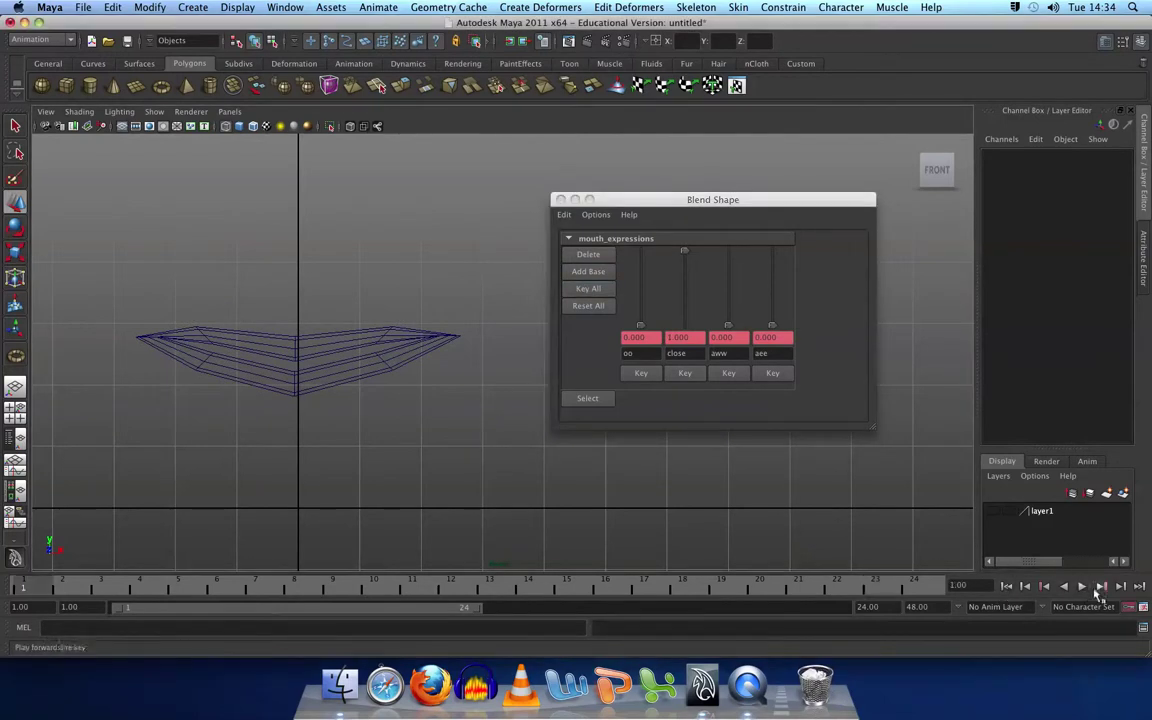
{"action": "left_click", "coordinate": [1082, 587]}
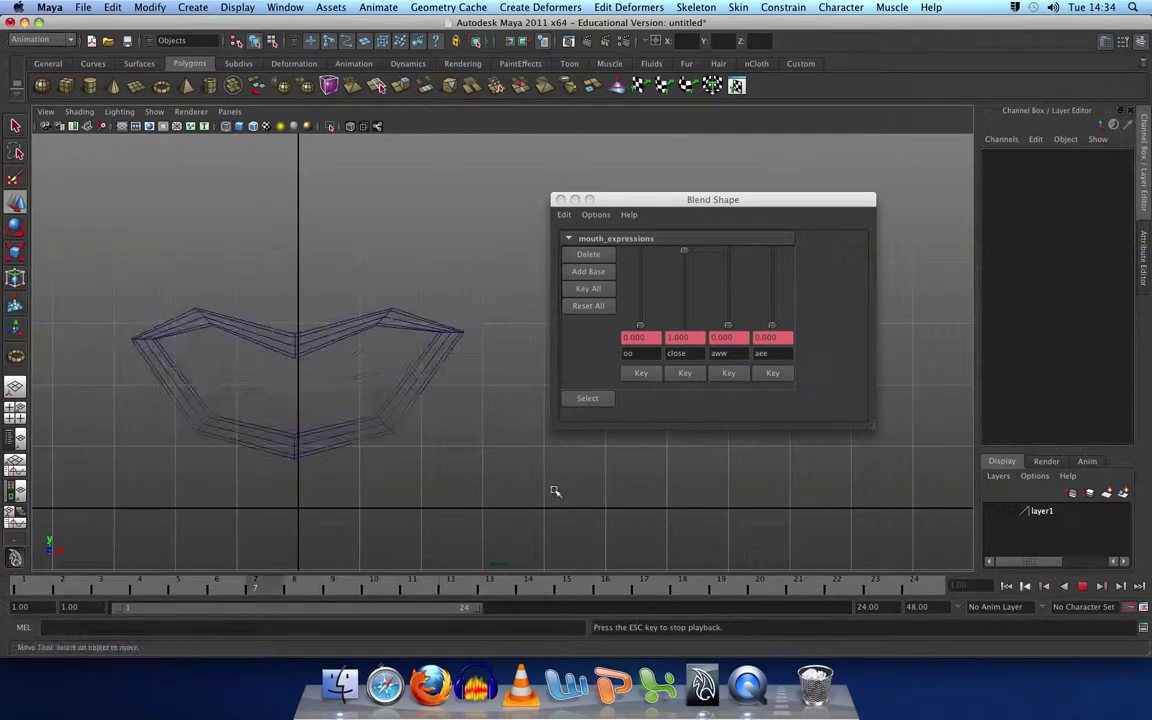
{"action": "key", "text": "Escape"}
{"action": "key", "text": "Escape"}
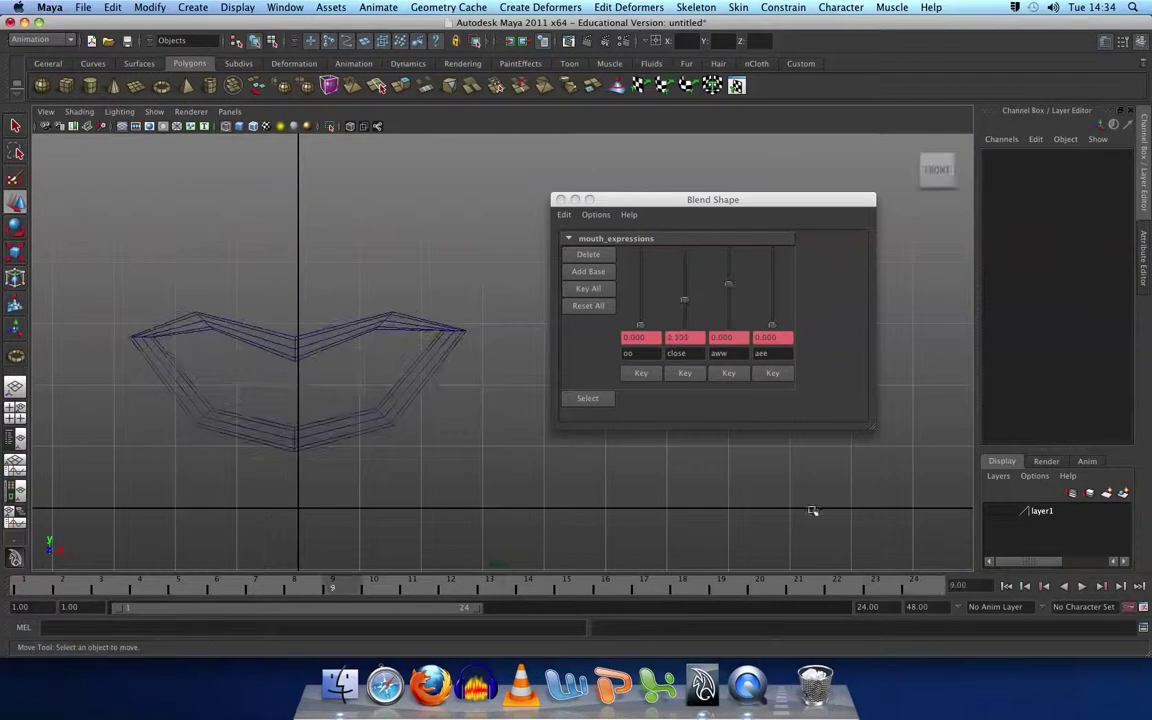
Play the mouth animation again from the start in shaded display, stop it, and return to frame 1.
{"action": "left_click", "coordinate": [1007, 586]}
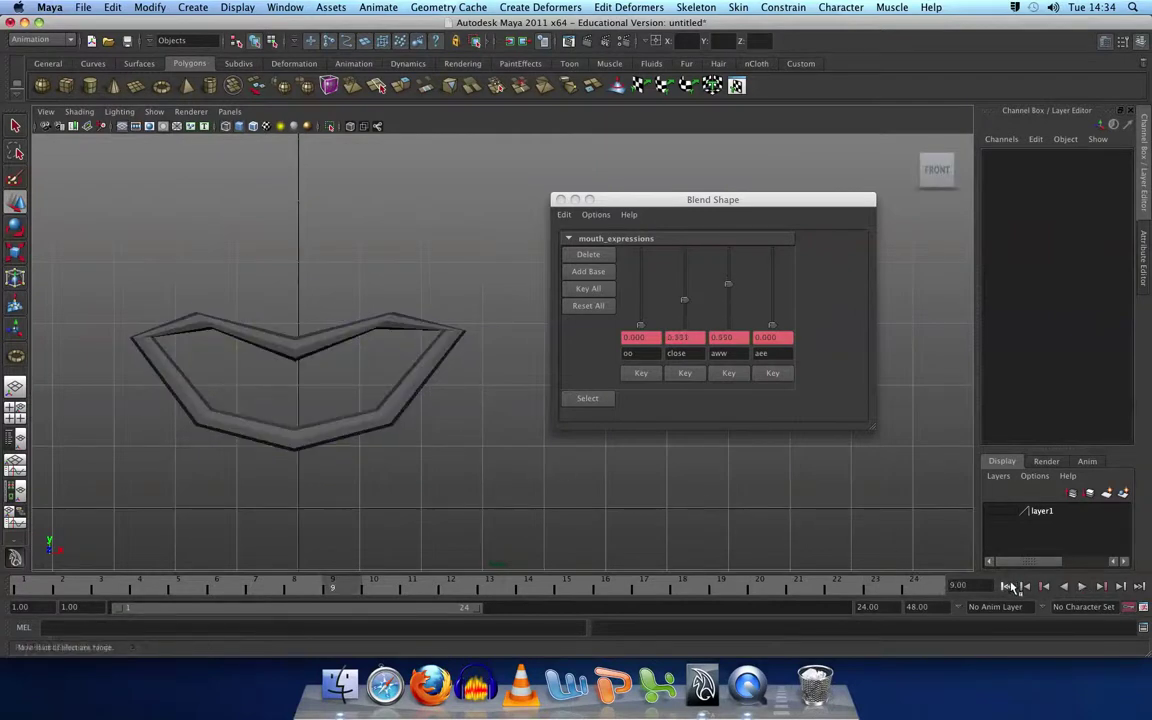
{"action": "left_click", "coordinate": [1082, 587]}
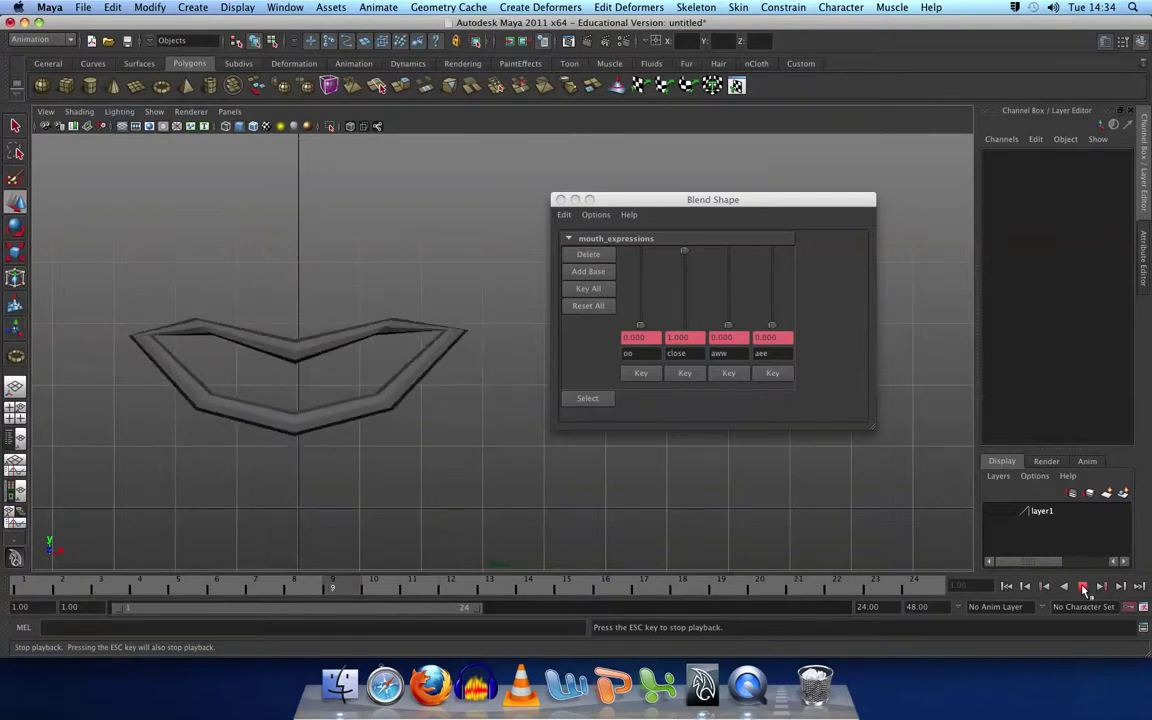
{"action": "left_click", "coordinate": [1083, 587]}
{"action": "left_click", "coordinate": [1083, 587]}
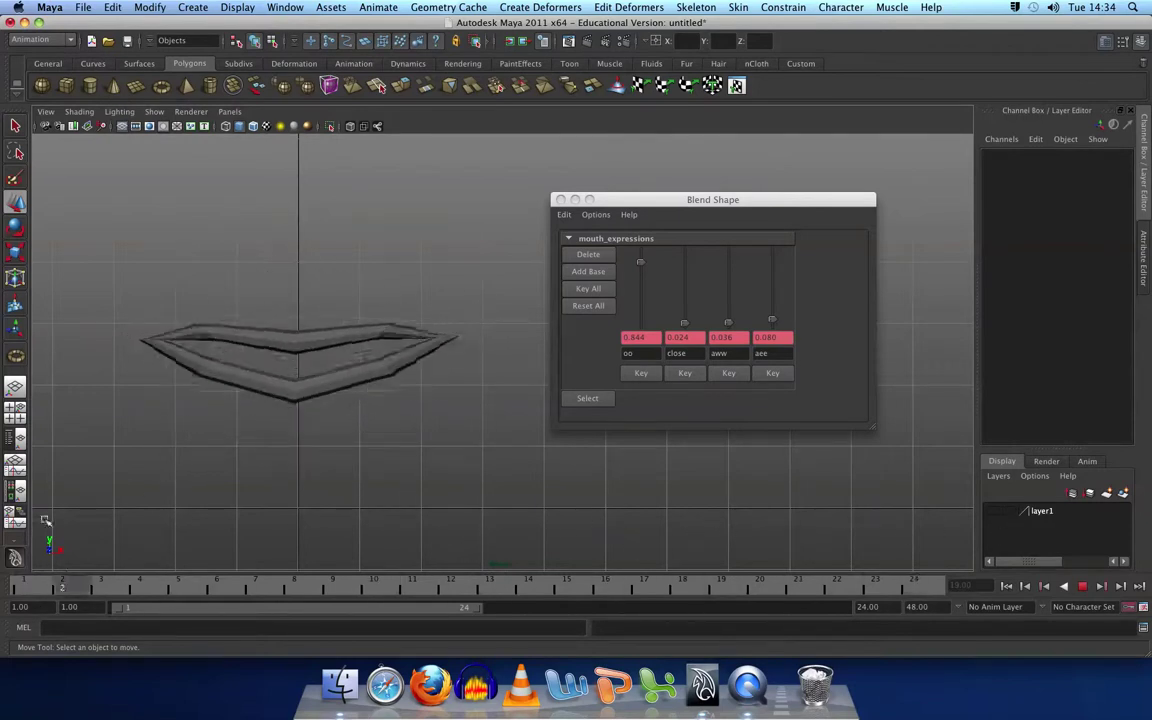
{"action": "left_click", "coordinate": [22, 586]}
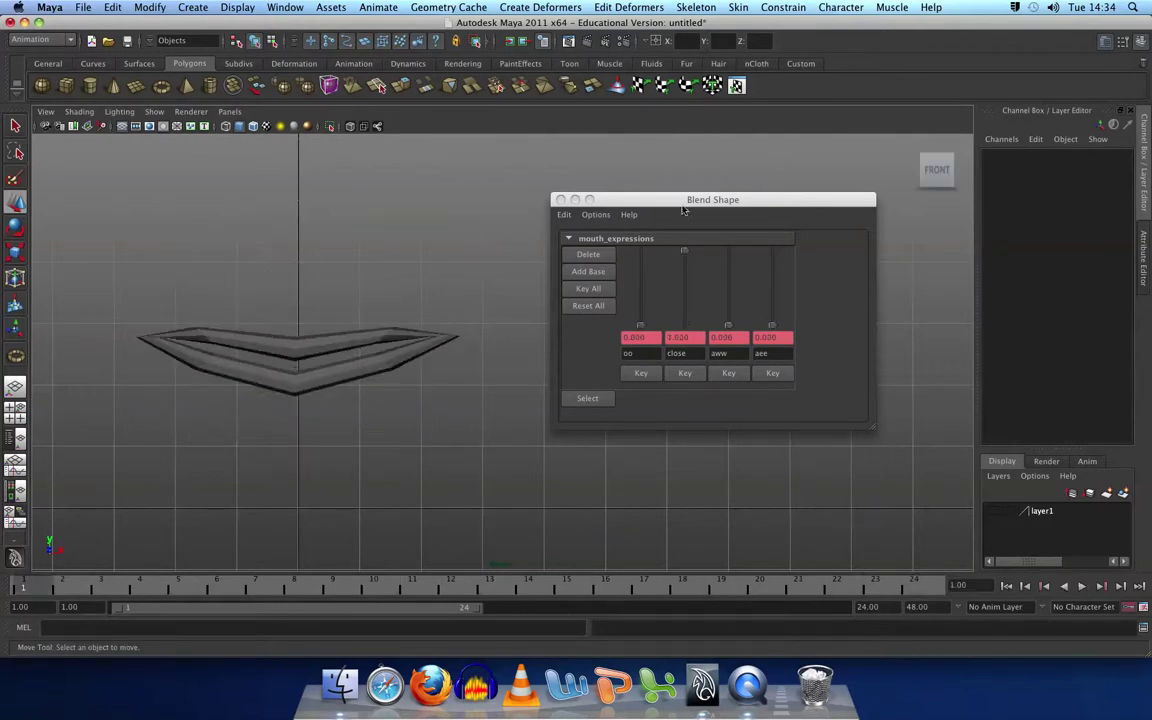
{"action": "left_click", "coordinate": [285, 7]}
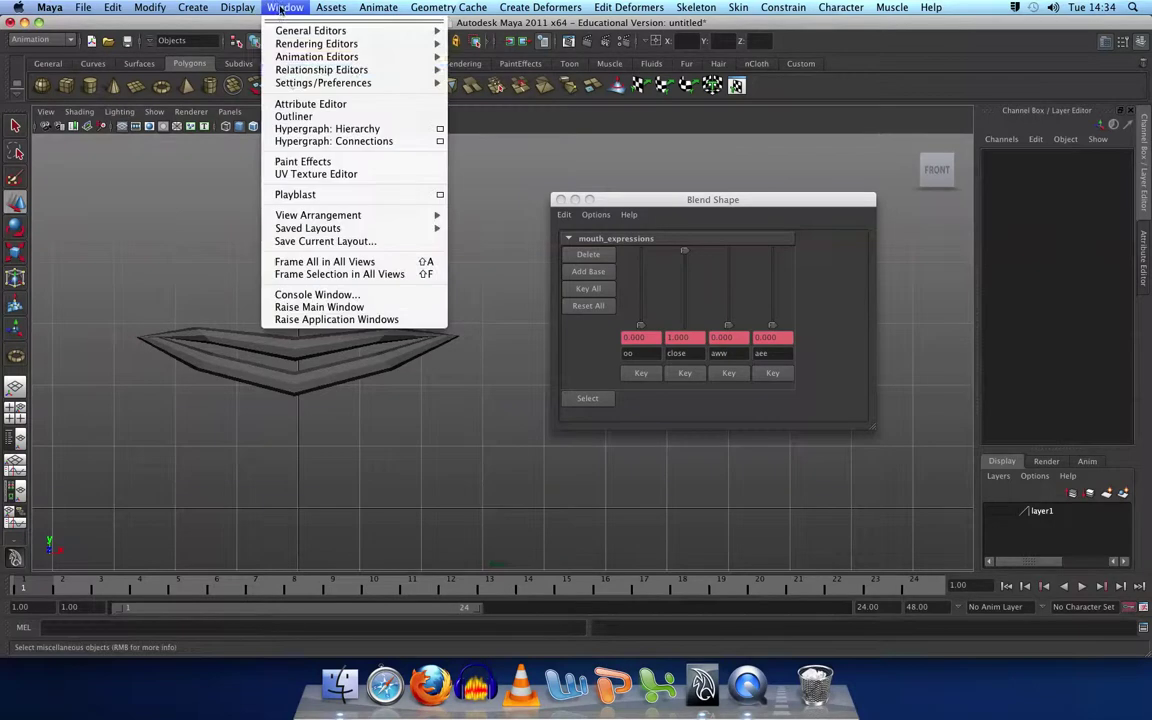
{"action": "mouse_move", "coordinate": [302, 57]}
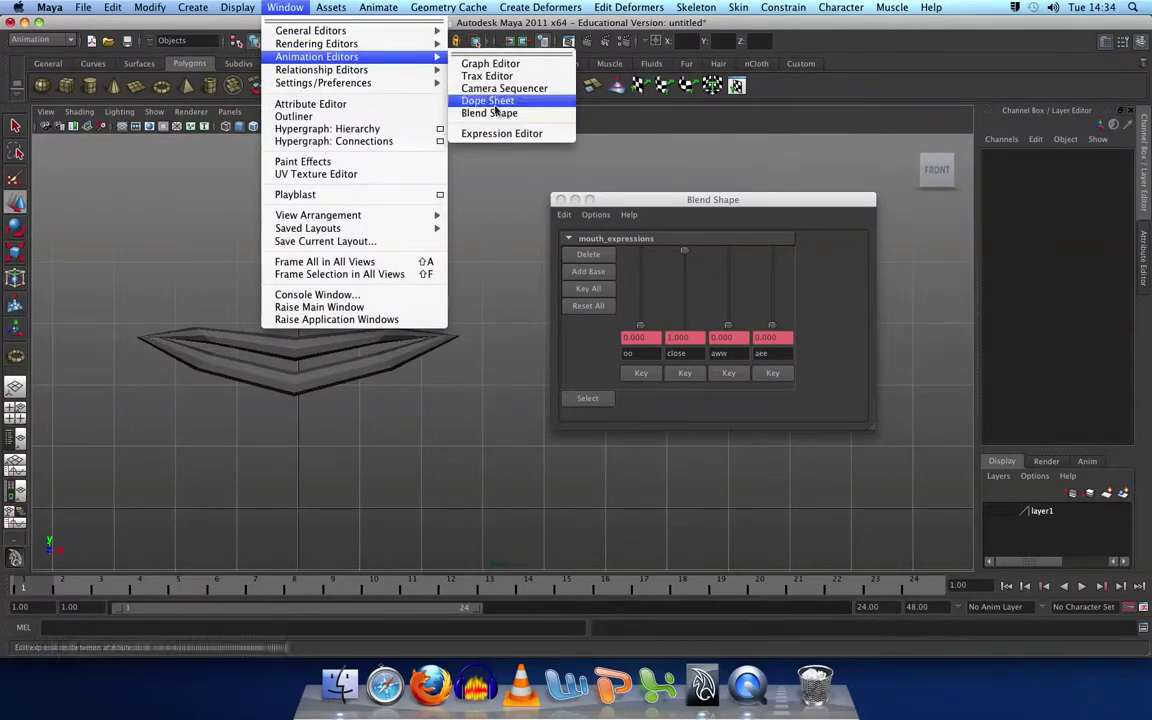
{"action": "left_click", "coordinate": [514, 10]}
{"action": "left_click", "coordinate": [408, 176]}
{"action": "left_click", "coordinate": [535, 8]}
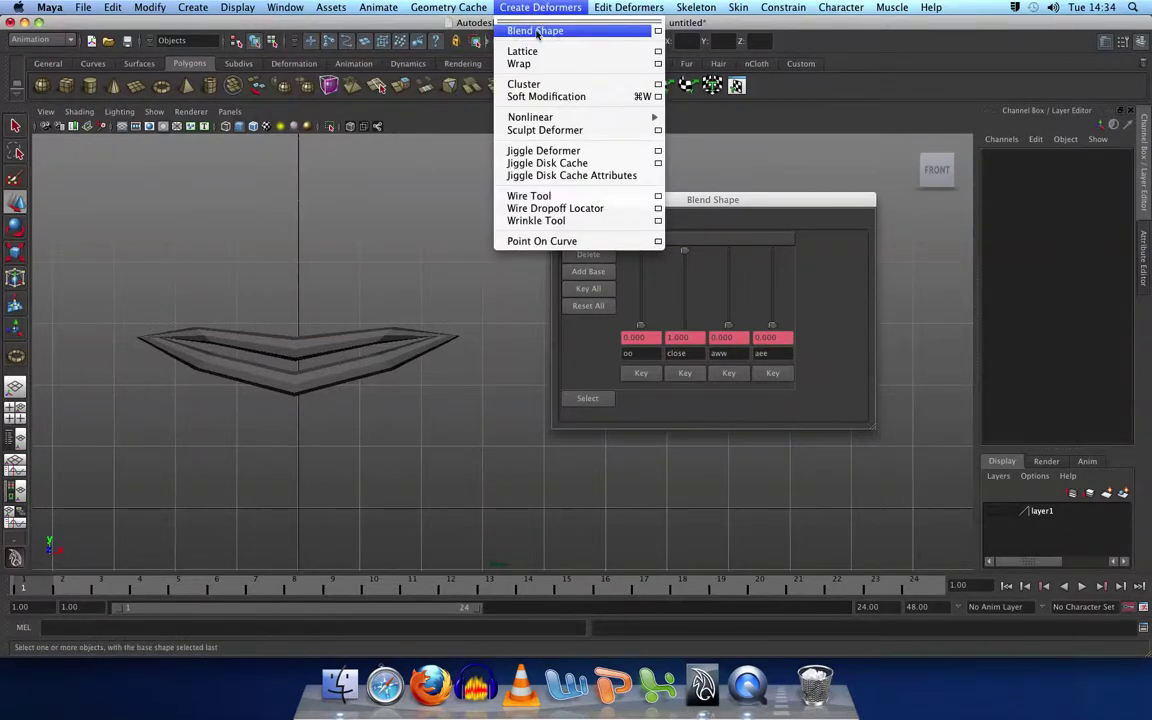
{"action": "left_click", "coordinate": [292, 234]}
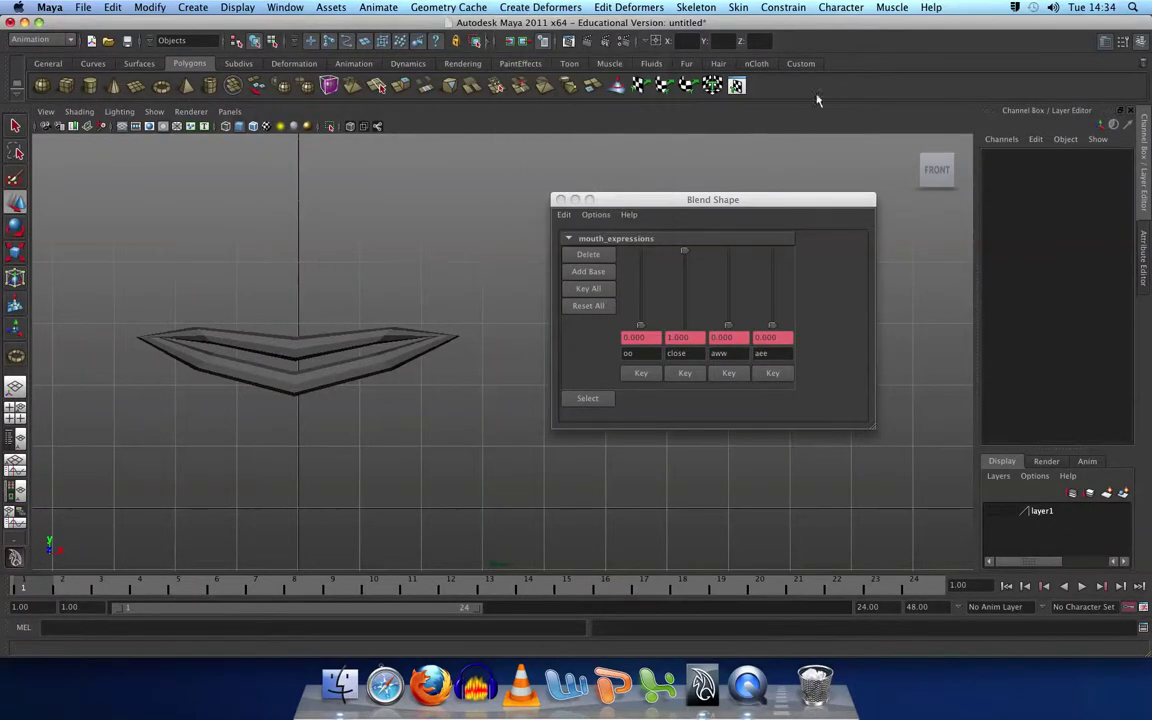